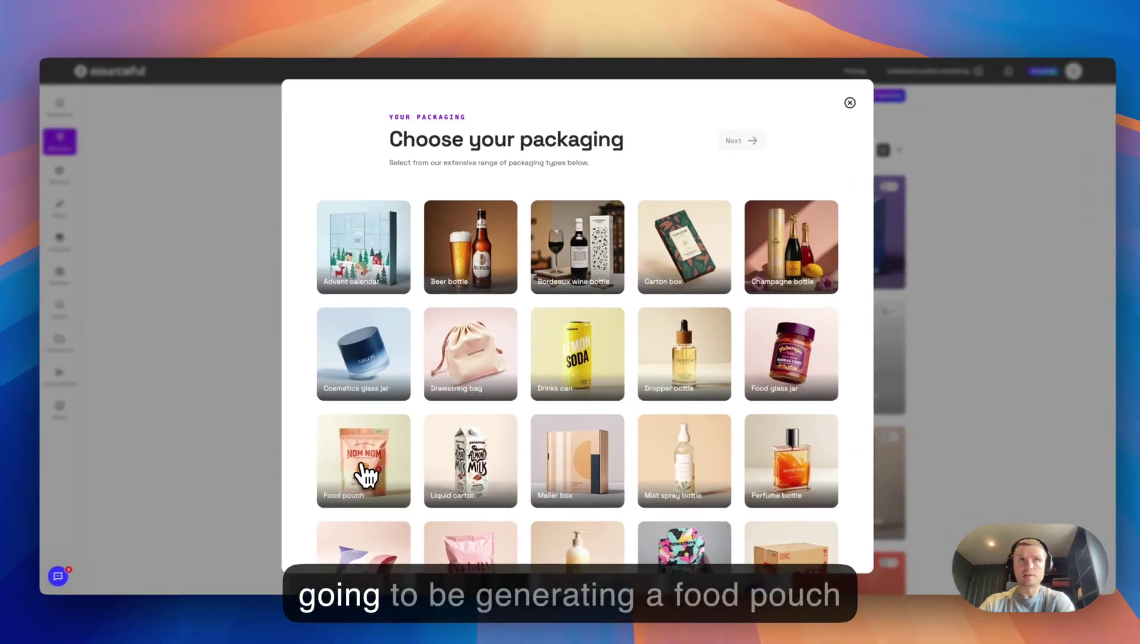
# Choose the food pouch as the packaging type and continue to the branding details
pyautogui.click(373, 453)
pyautogui.scroll(-2, 374, 453)
pyautogui.click(739, 140)
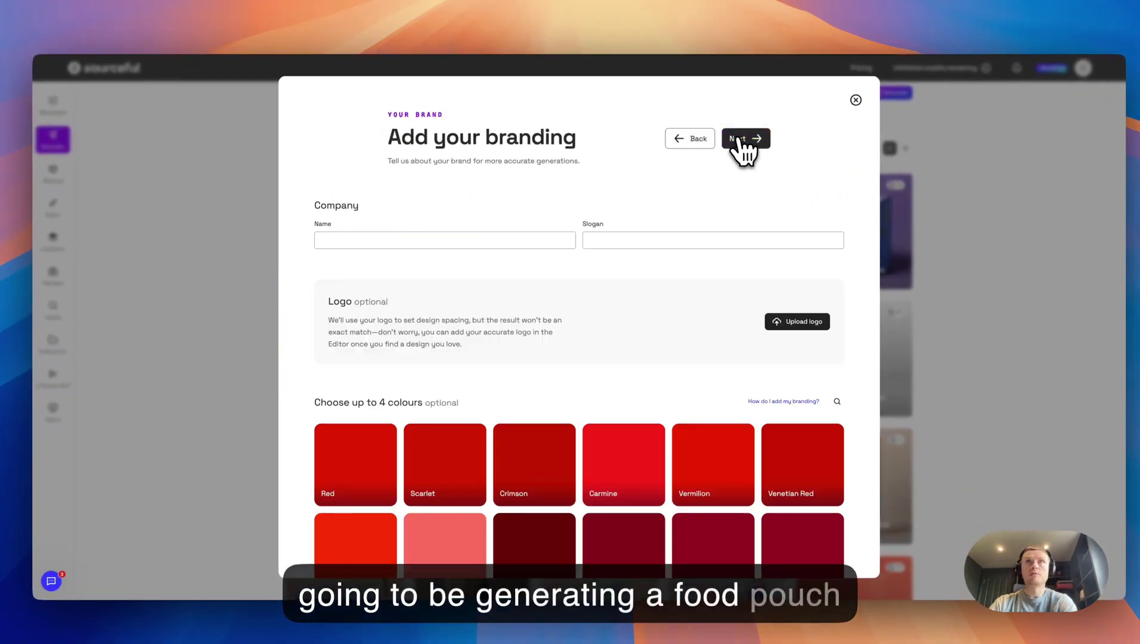
# Enter the company name "Keto Kit" and the slogan "Pistachio and Chilli Flavoured Nuts" in the branding details
pyautogui.click(325, 241)
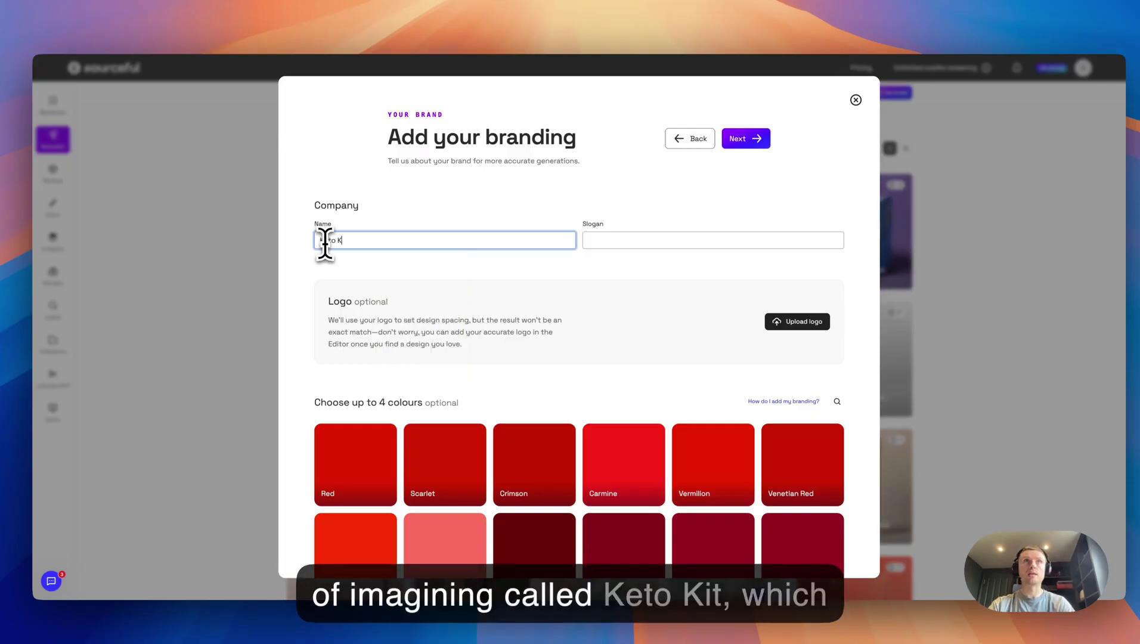
pyautogui.click(619, 240)
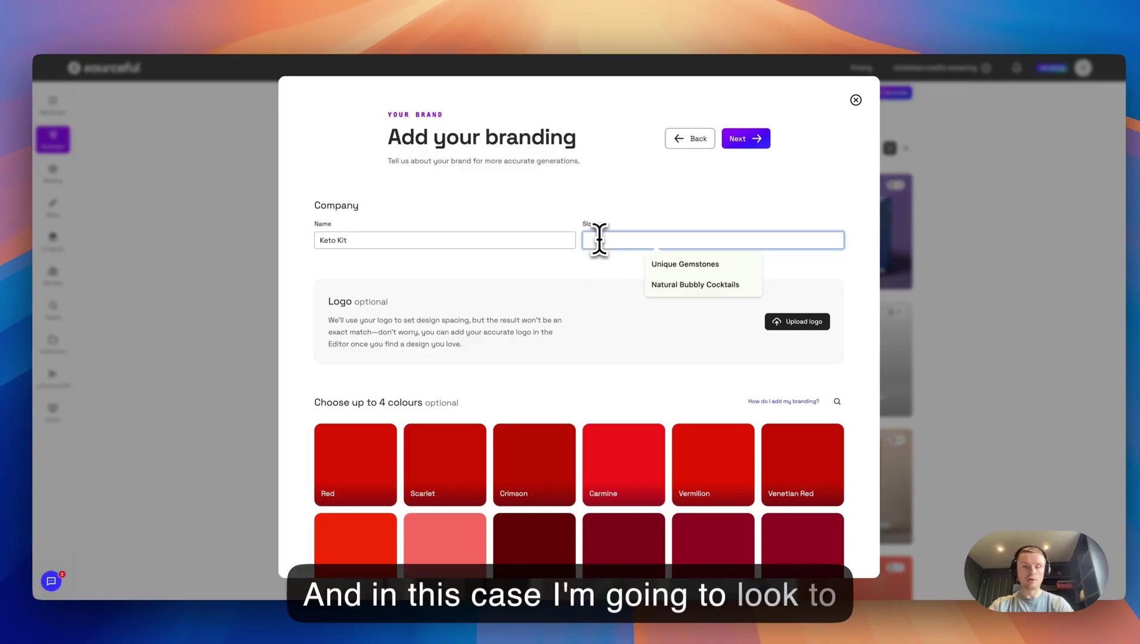
pyautogui.write('Pistachio')
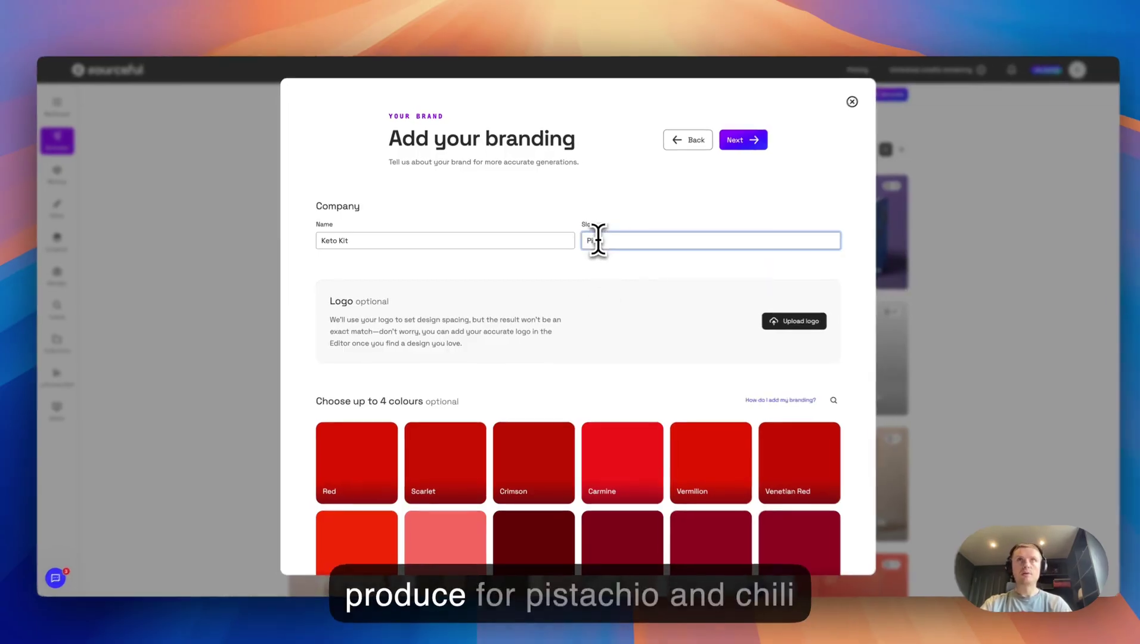
pyautogui.write(' and Chilli F')
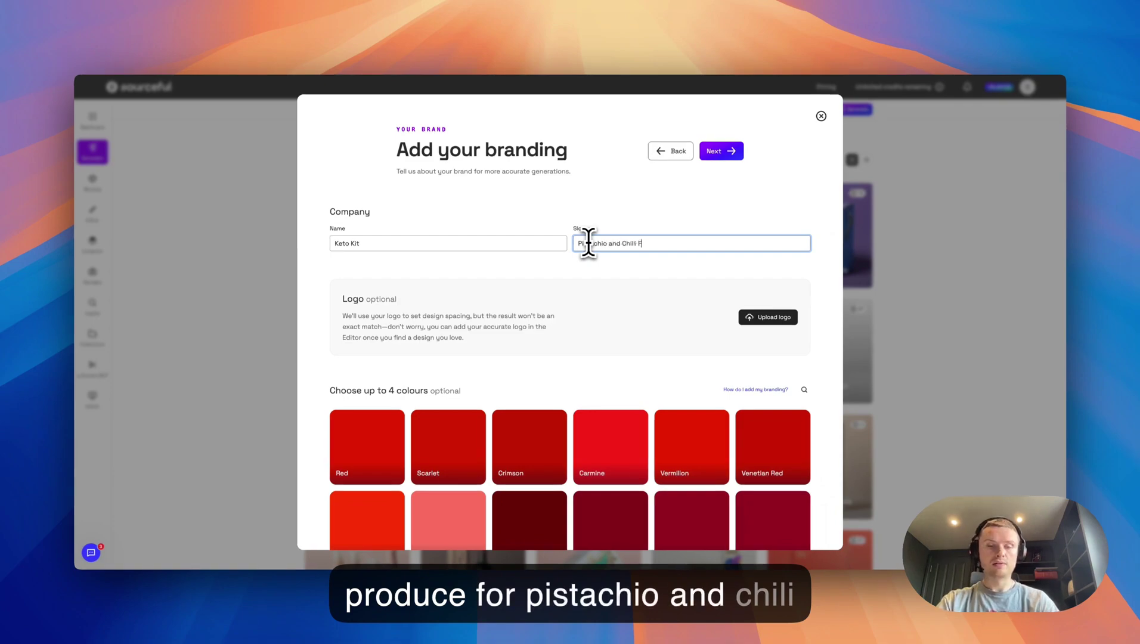
pyautogui.write('lavoured Nuts')
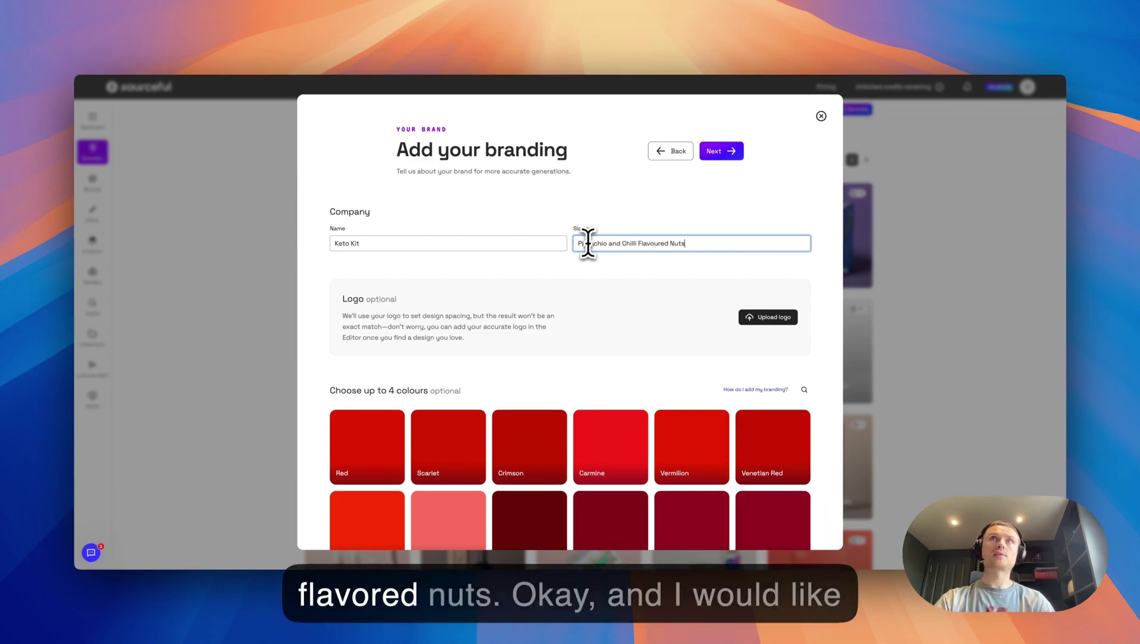
# Search the brand colours for "olive", select Olive Green and continue to the design description
pyautogui.scroll(-1, 546, 311)
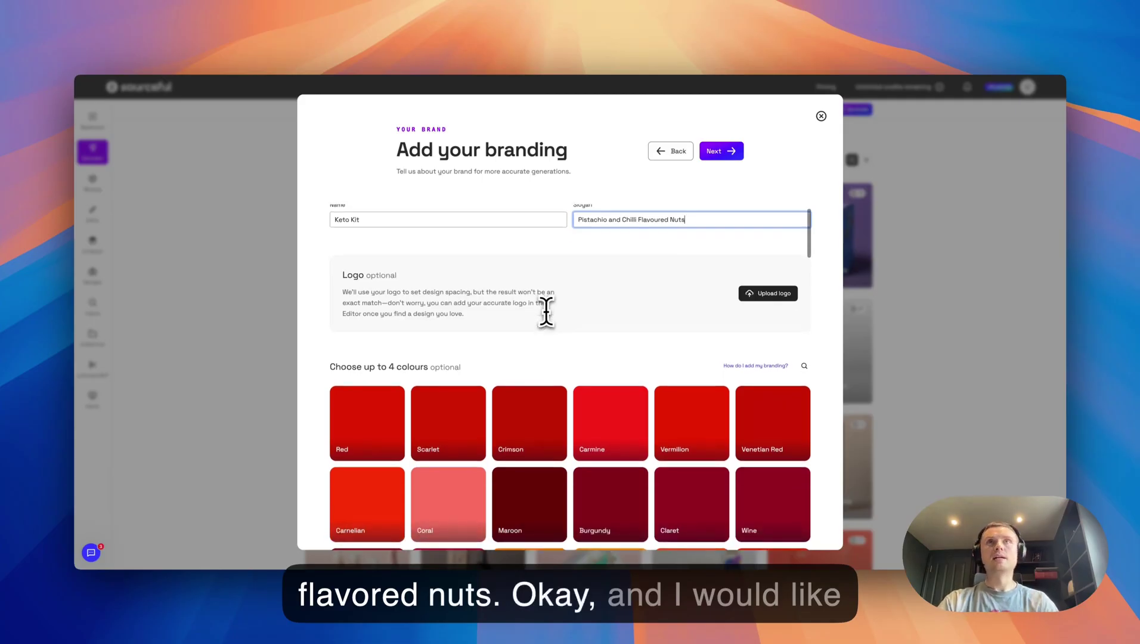
pyautogui.scroll(-2, 364, 295)
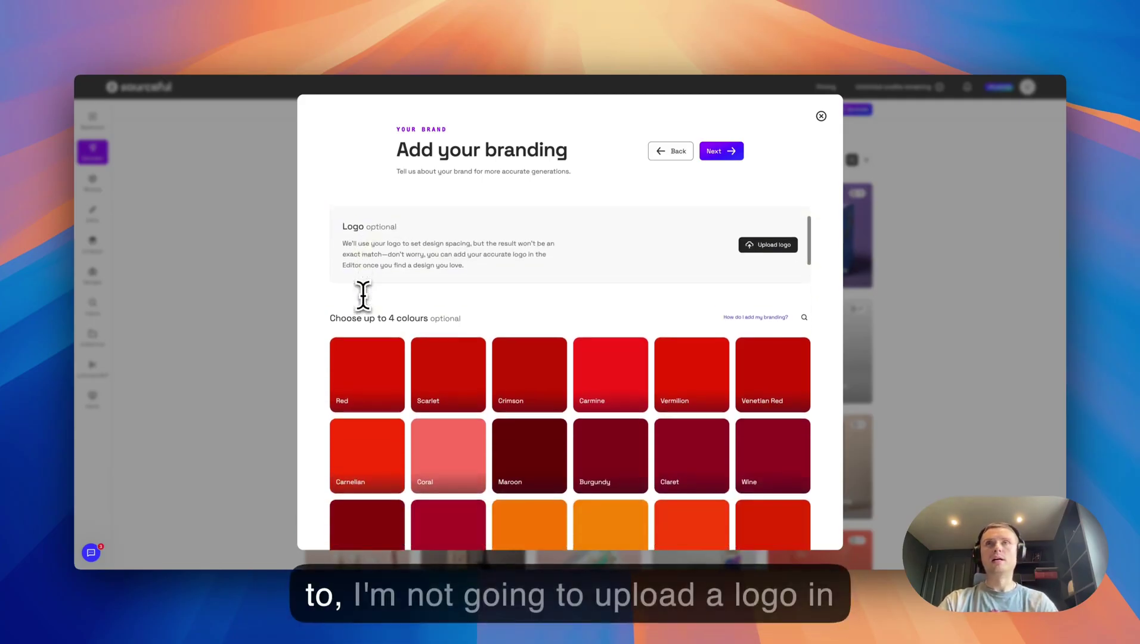
pyautogui.click(803, 311)
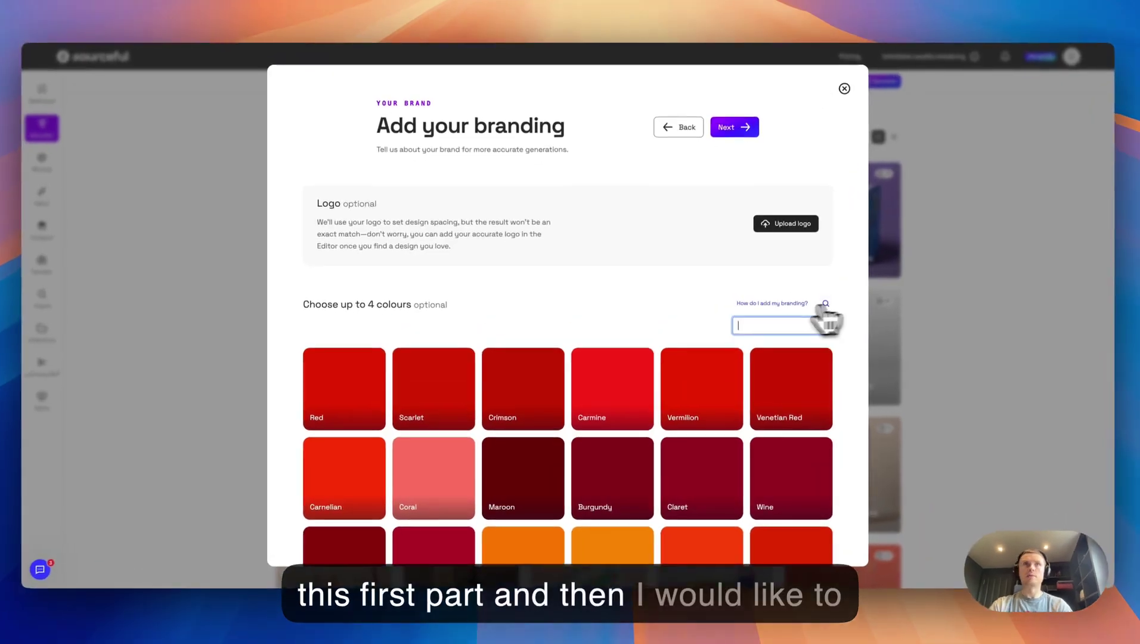
pyautogui.write('olive')
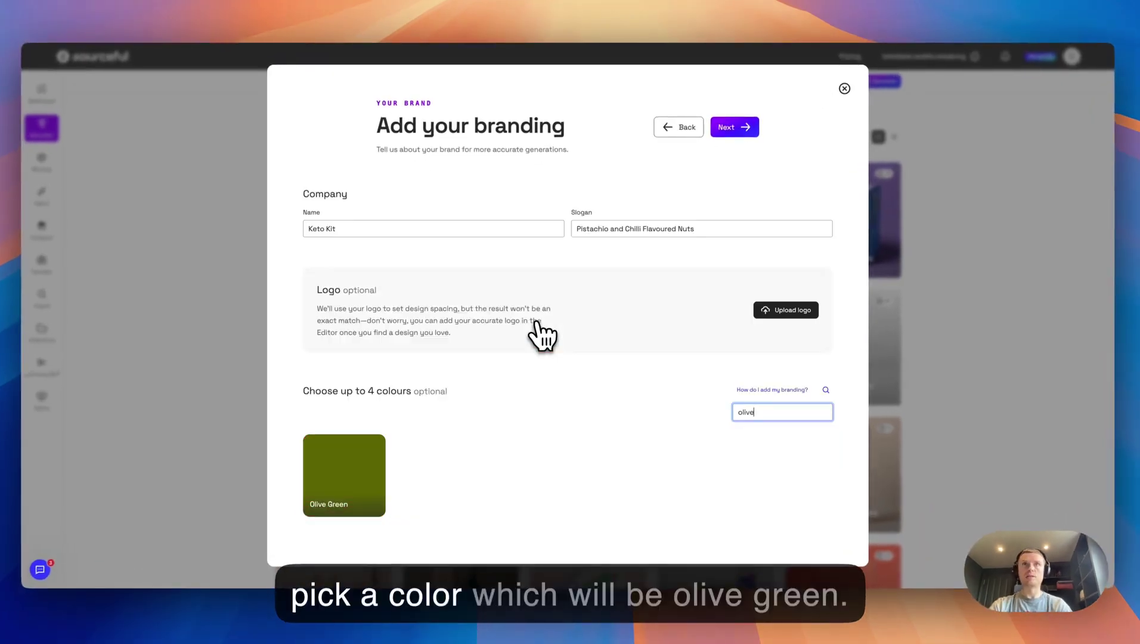
pyautogui.click(354, 486)
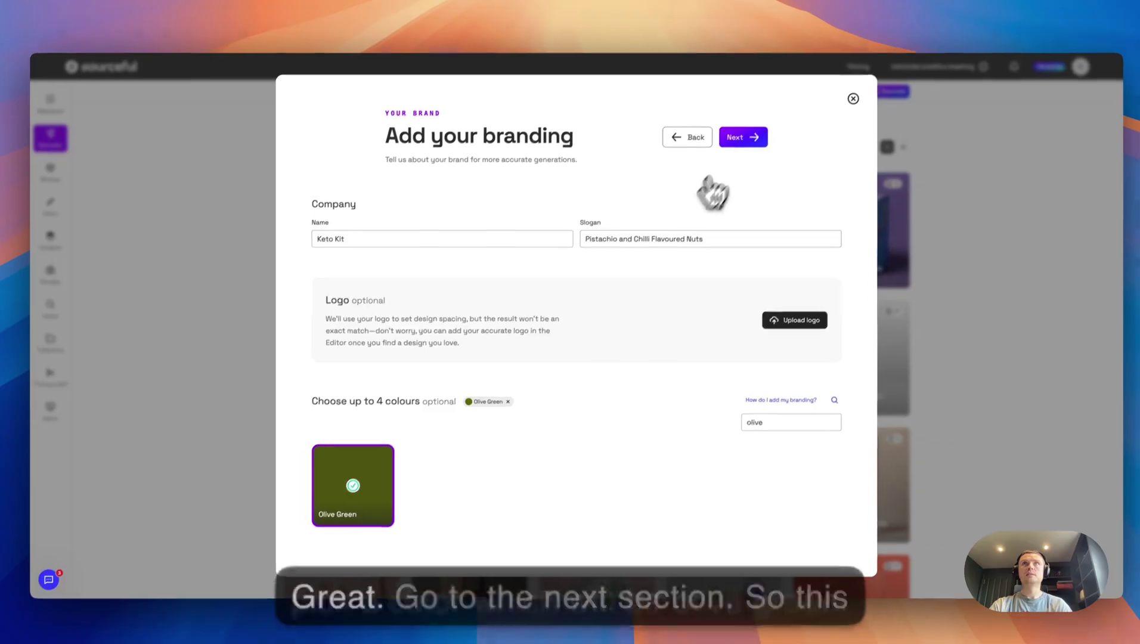
pyautogui.click(731, 160)
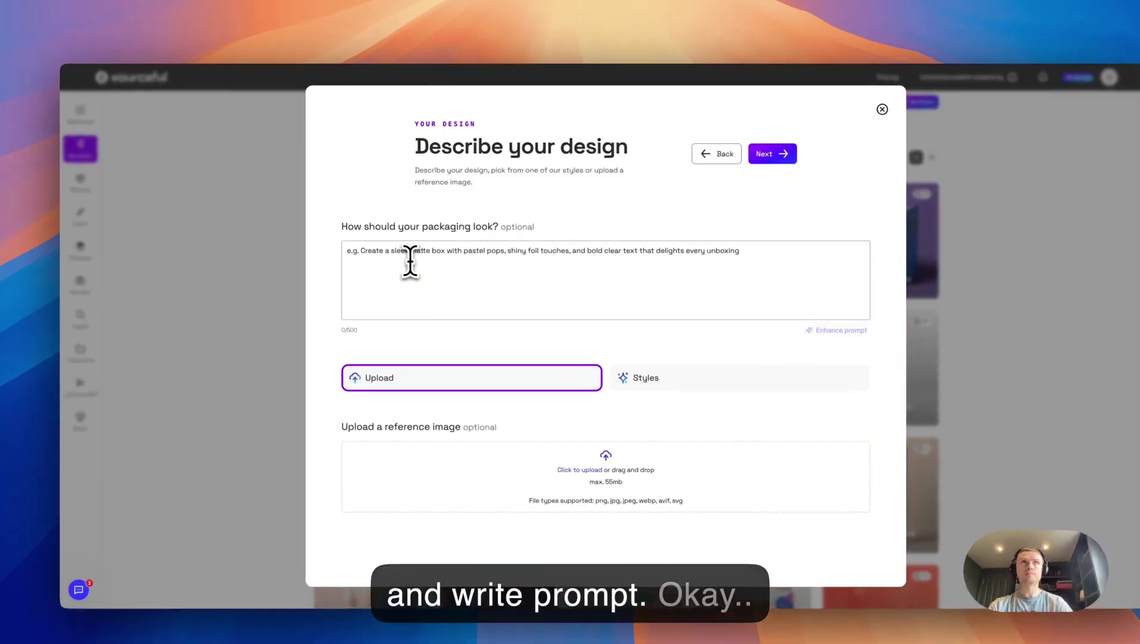
# Describe an olive green pouch with centred brand name, hand drawn pistachio and chilli illustrations and a fun, playful feel, and enhance the prompt
pyautogui.click(410, 260)
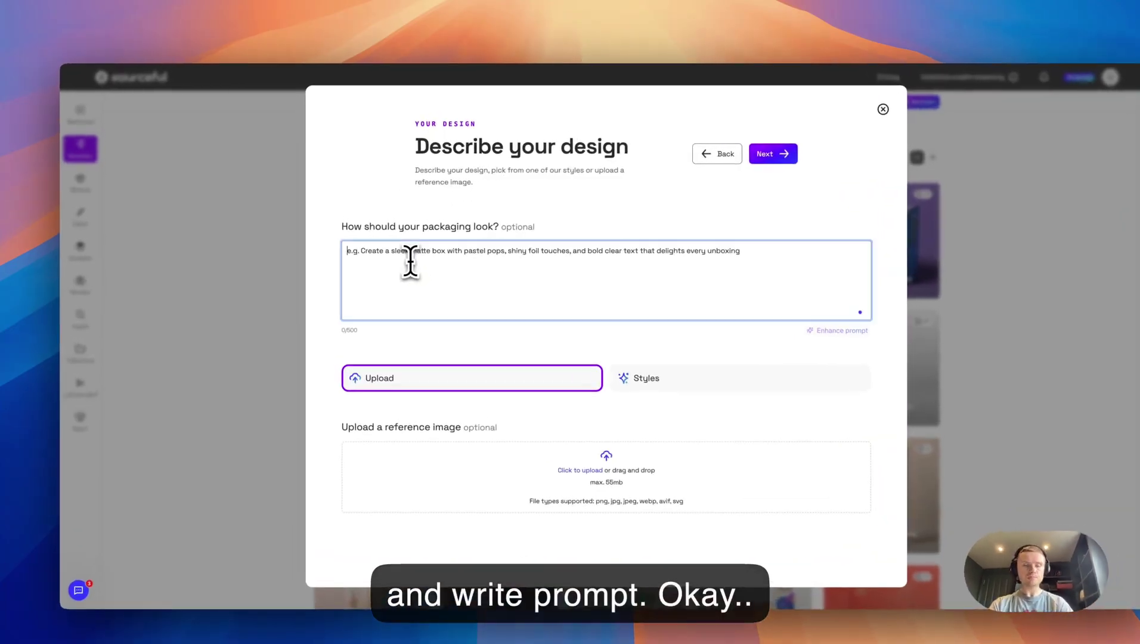
pyautogui.write('olive green pouch with')
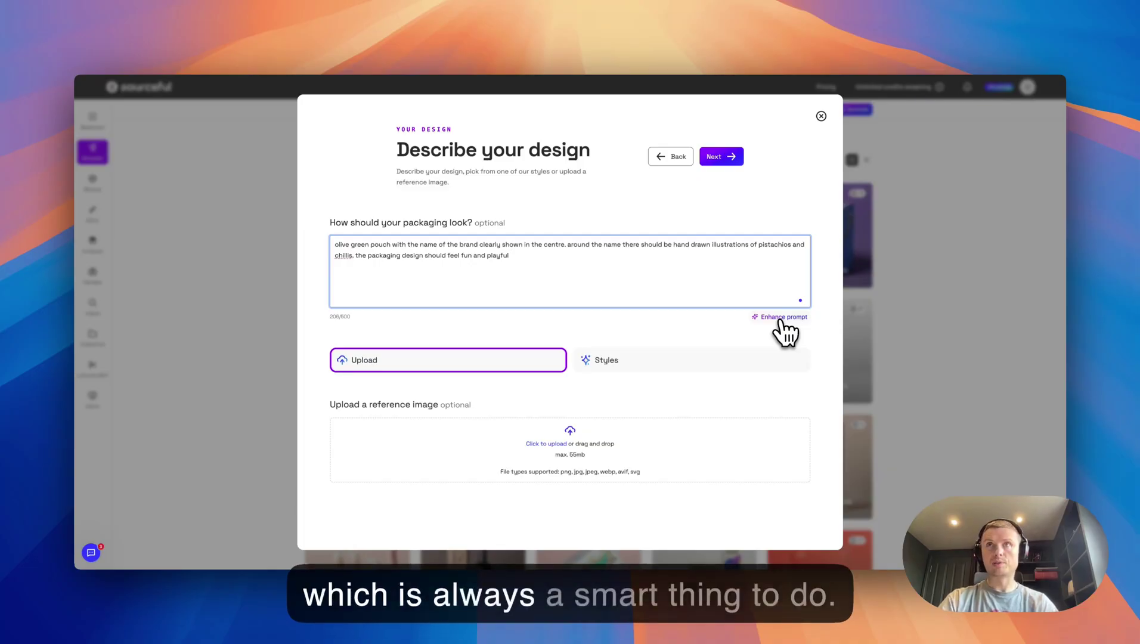
pyautogui.click(780, 319)
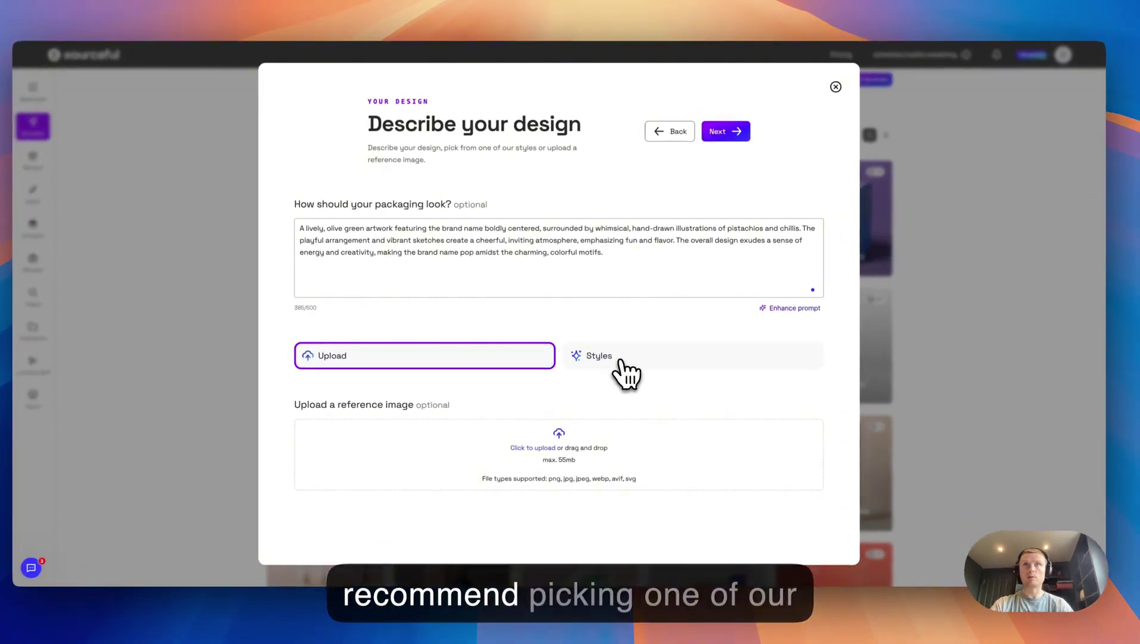
# Select the pre-trained Illustrative and Bold styles for the design and continue to the final configuration
pyautogui.click(626, 364)
pyautogui.scroll(-3, 626, 364)
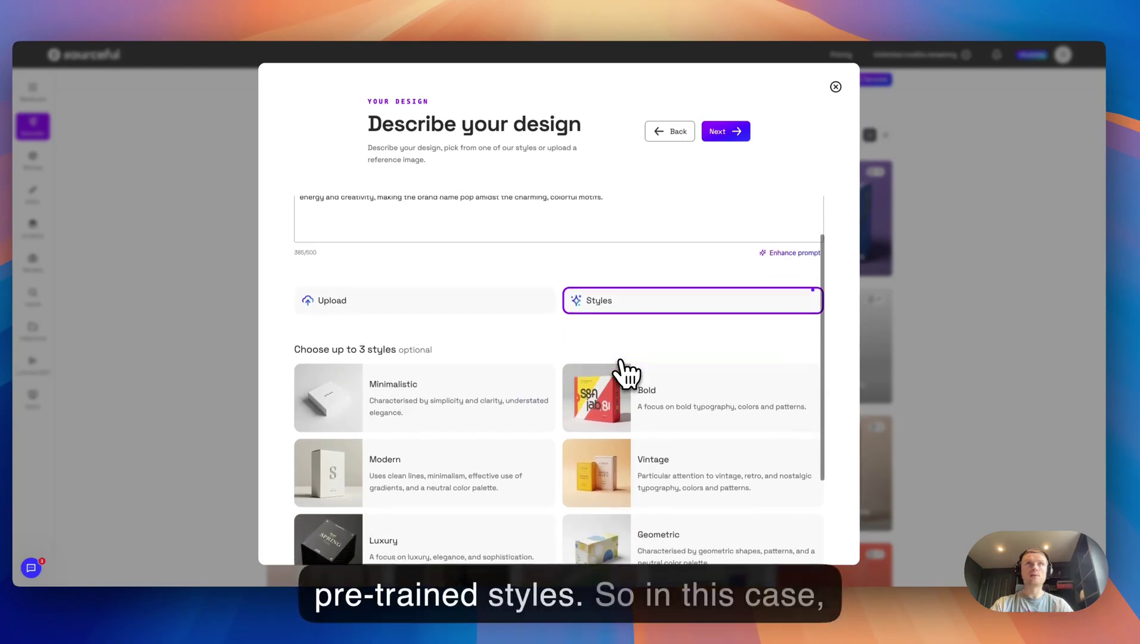
pyautogui.scroll(-2, 631, 374)
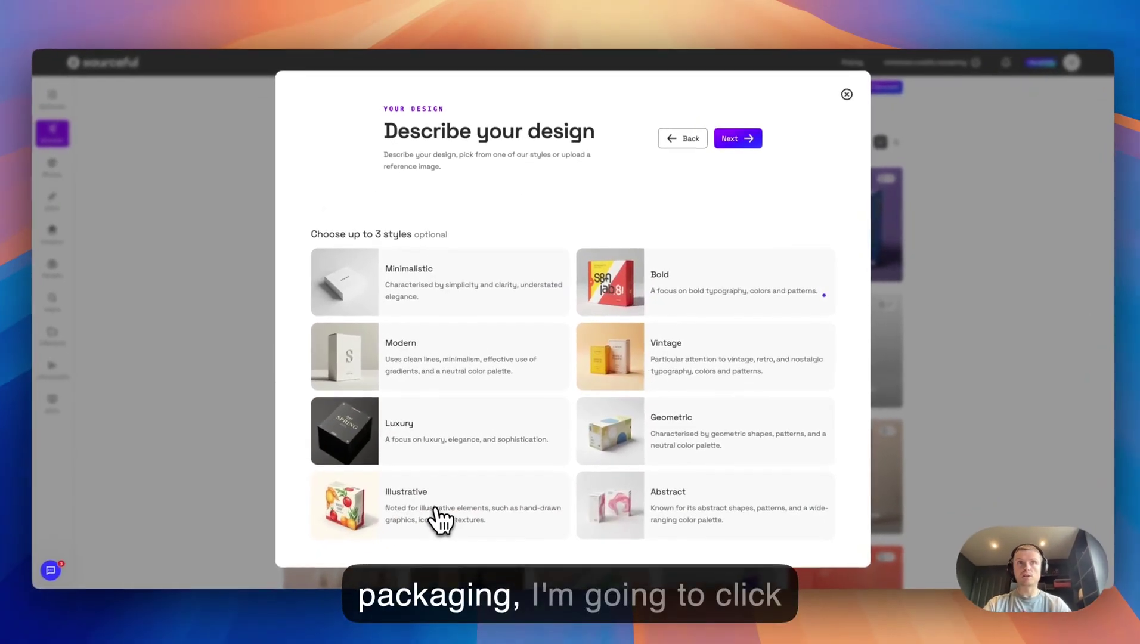
pyautogui.click(445, 497)
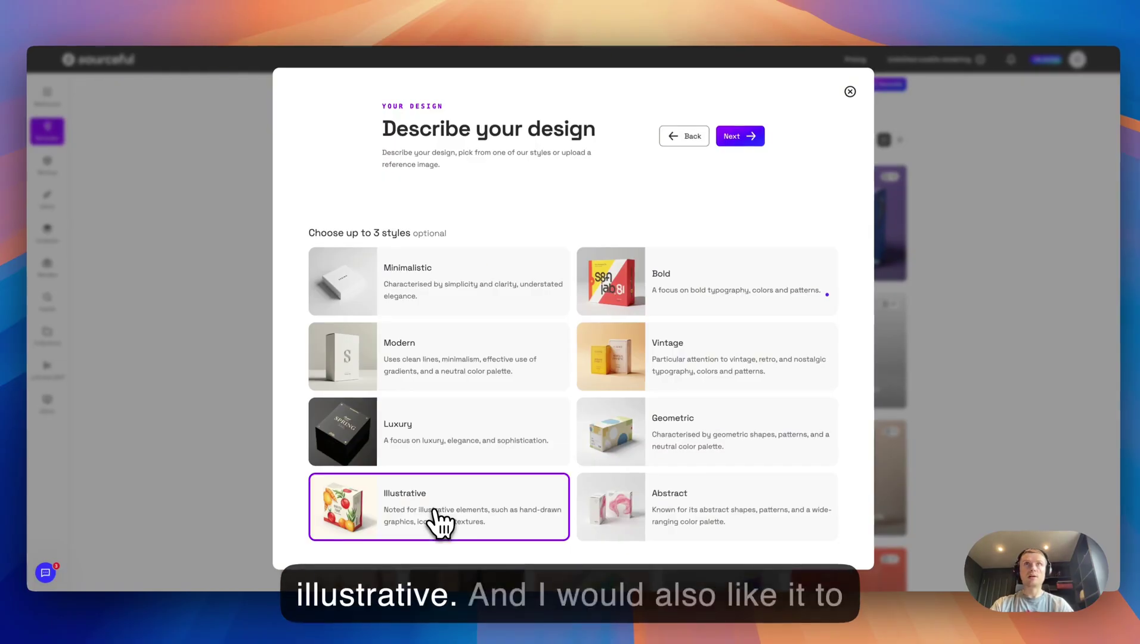
pyautogui.click(670, 293)
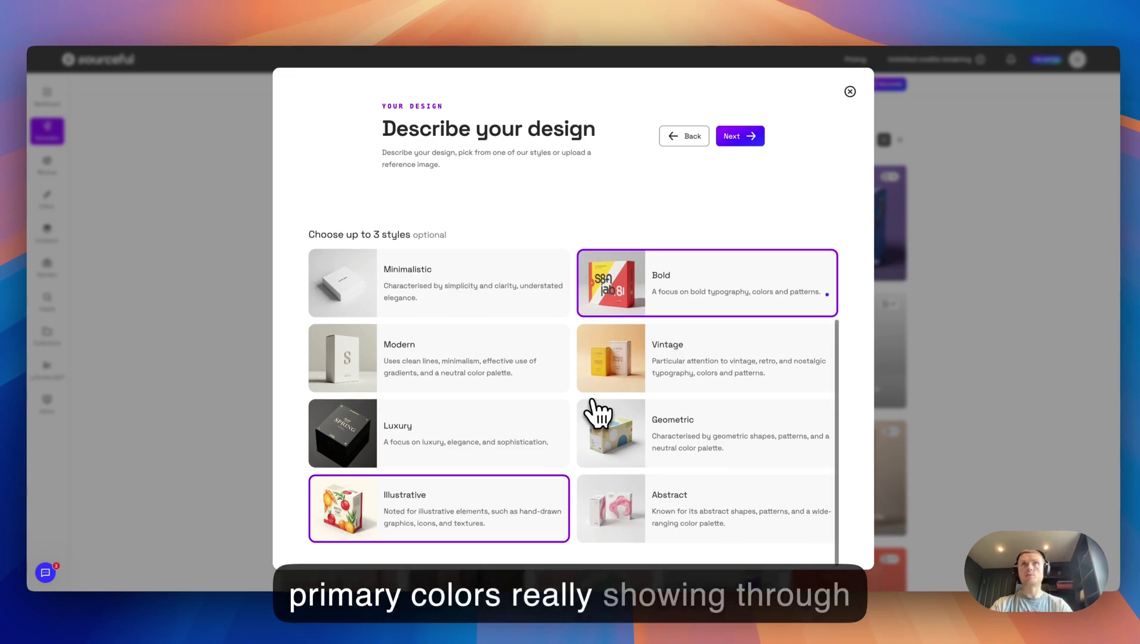
pyautogui.scroll(3, 591, 399)
pyautogui.scroll(2, 591, 399)
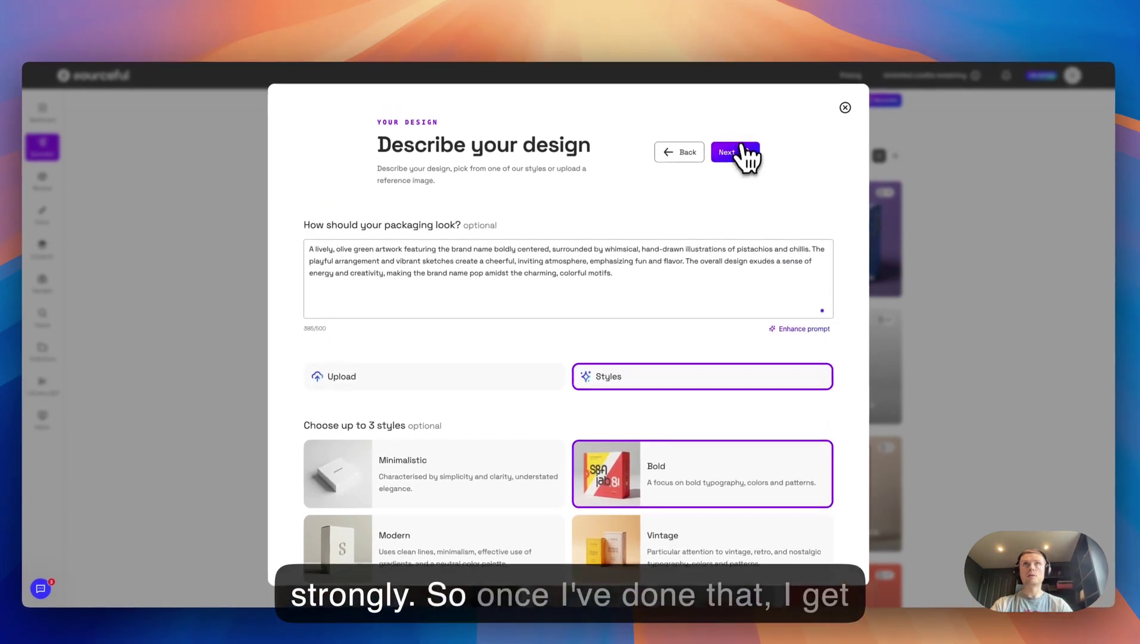
pyautogui.click(740, 154)
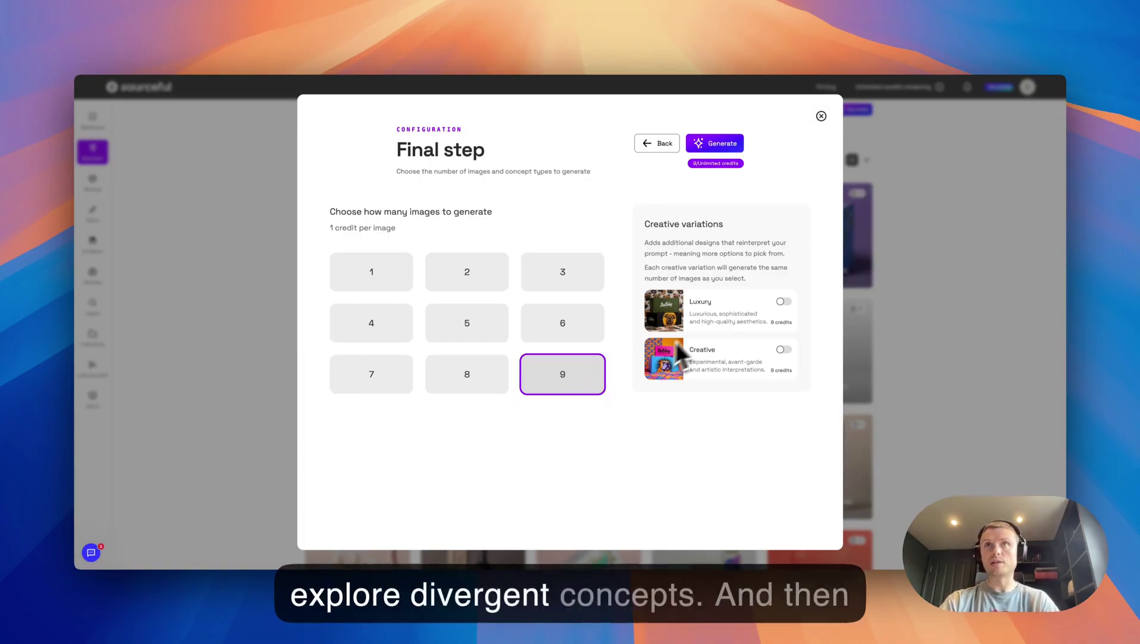
# Turn on the Luxury and Creative variations and generate the pouch concepts
pyautogui.click(783, 301)
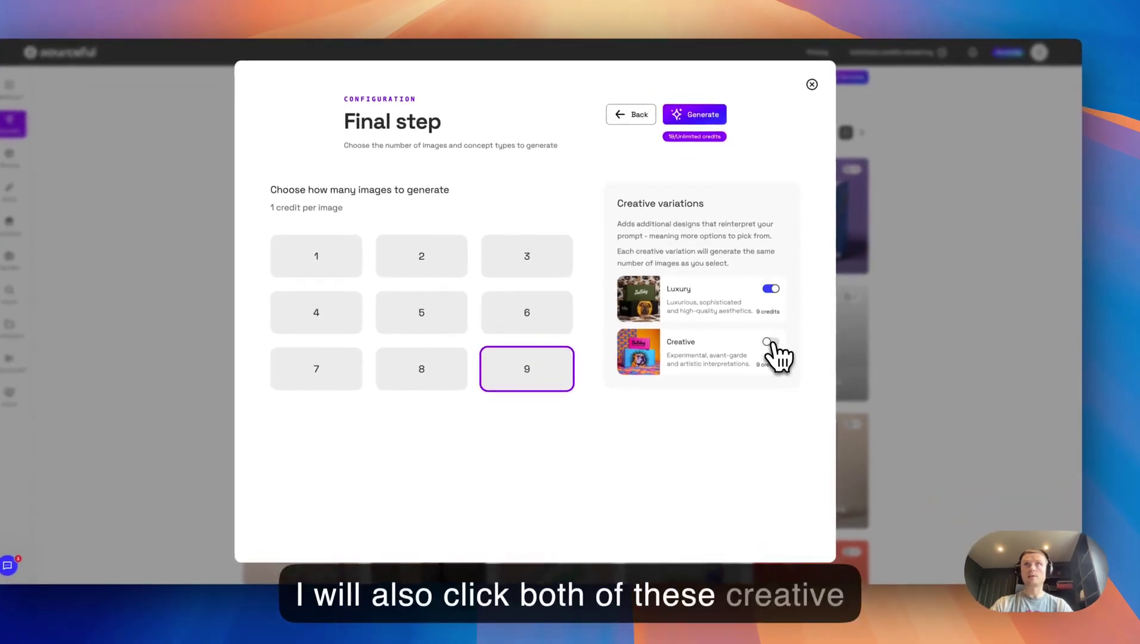
pyautogui.click(770, 343)
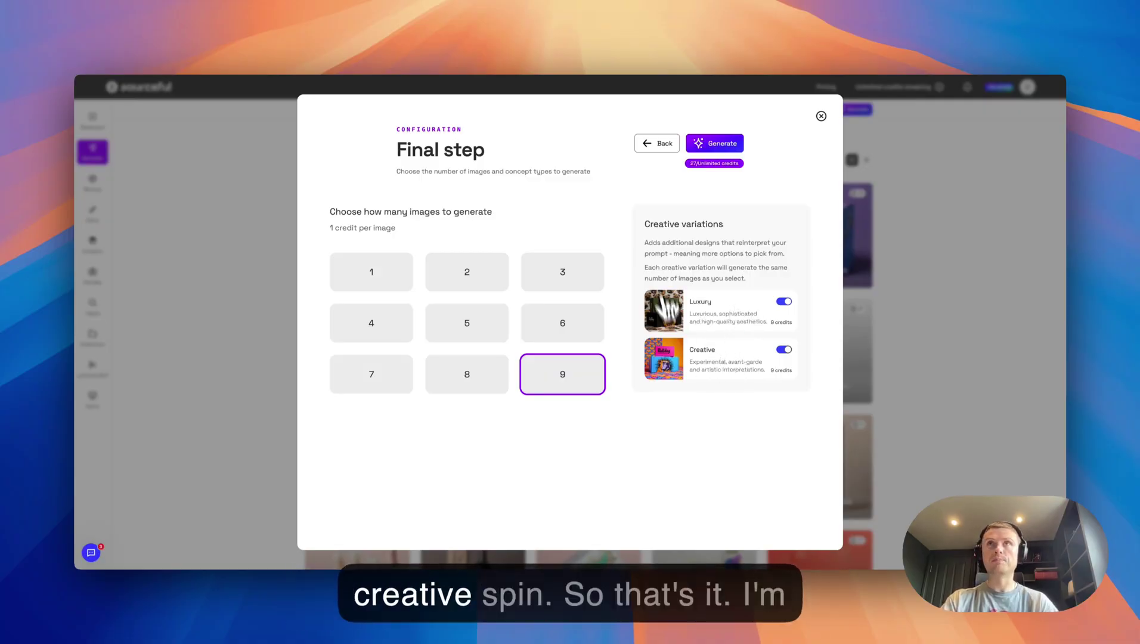
pyautogui.click(729, 143)
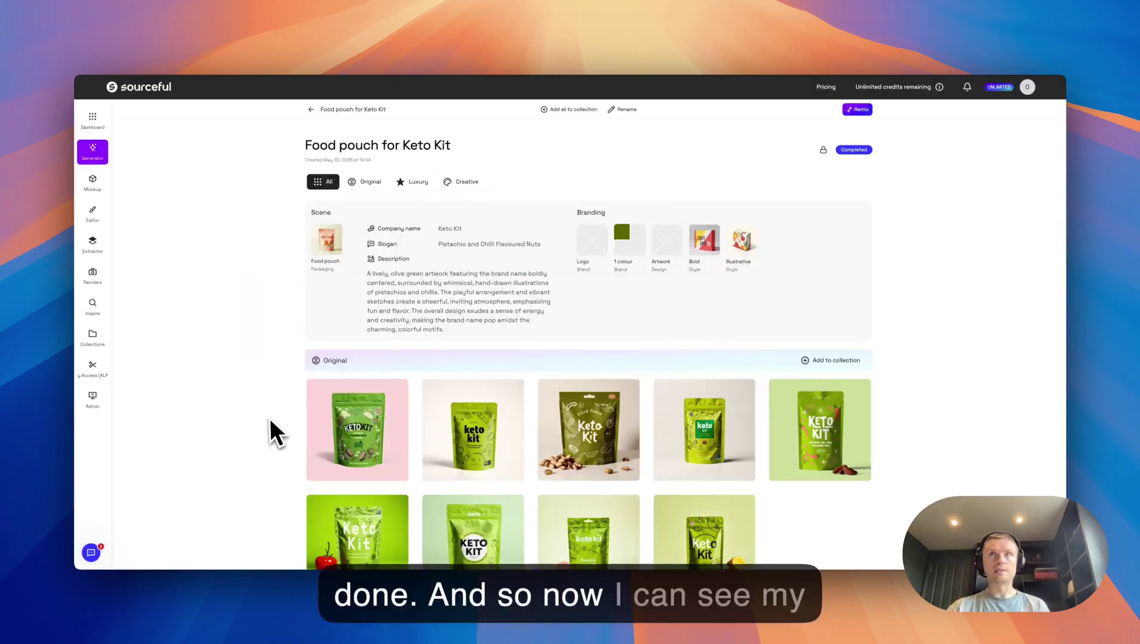
# Review the generated Keto Kit pouch concepts across the Original, Luxury and Creative groups
pyautogui.scroll(-5, 268, 420)
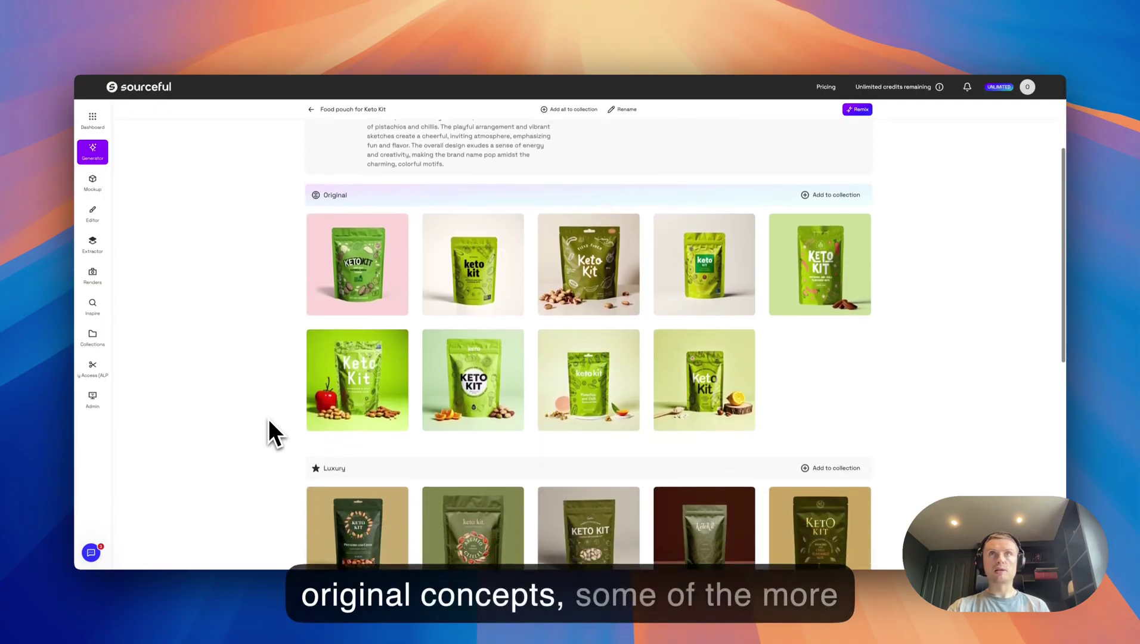
pyautogui.scroll(-4, 268, 418)
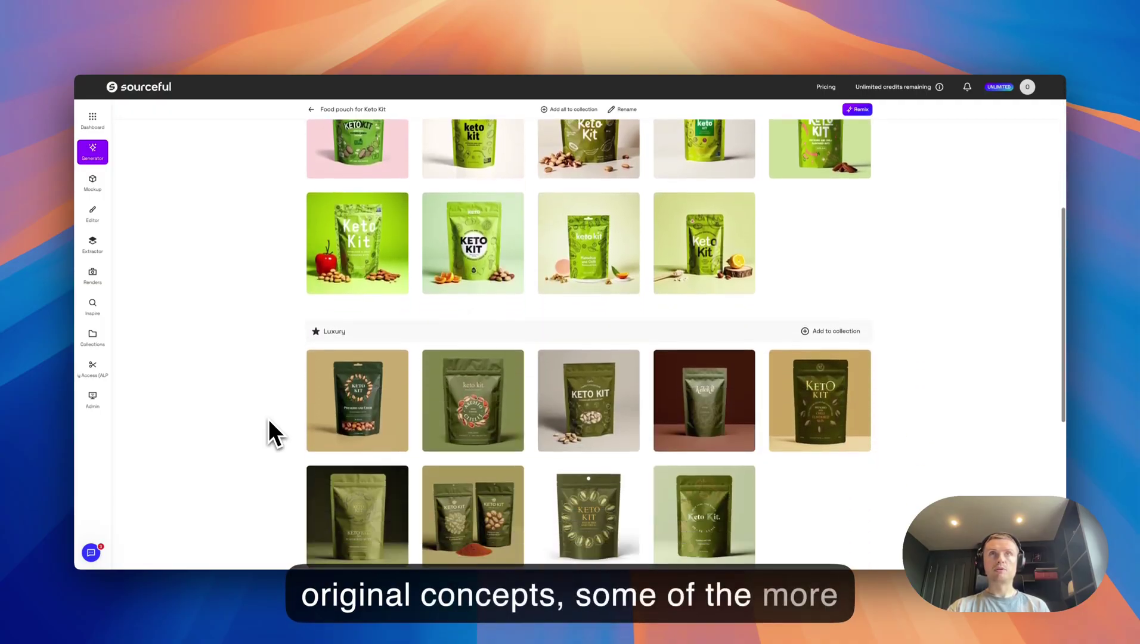
pyautogui.scroll(-4, 268, 418)
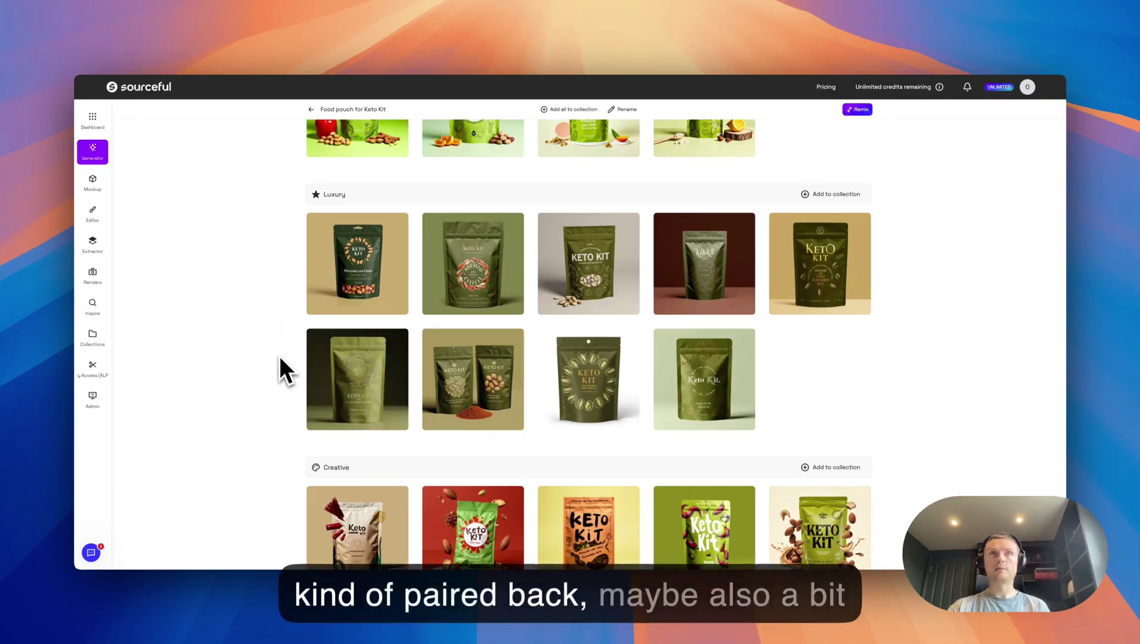
pyautogui.scroll(-2, 281, 358)
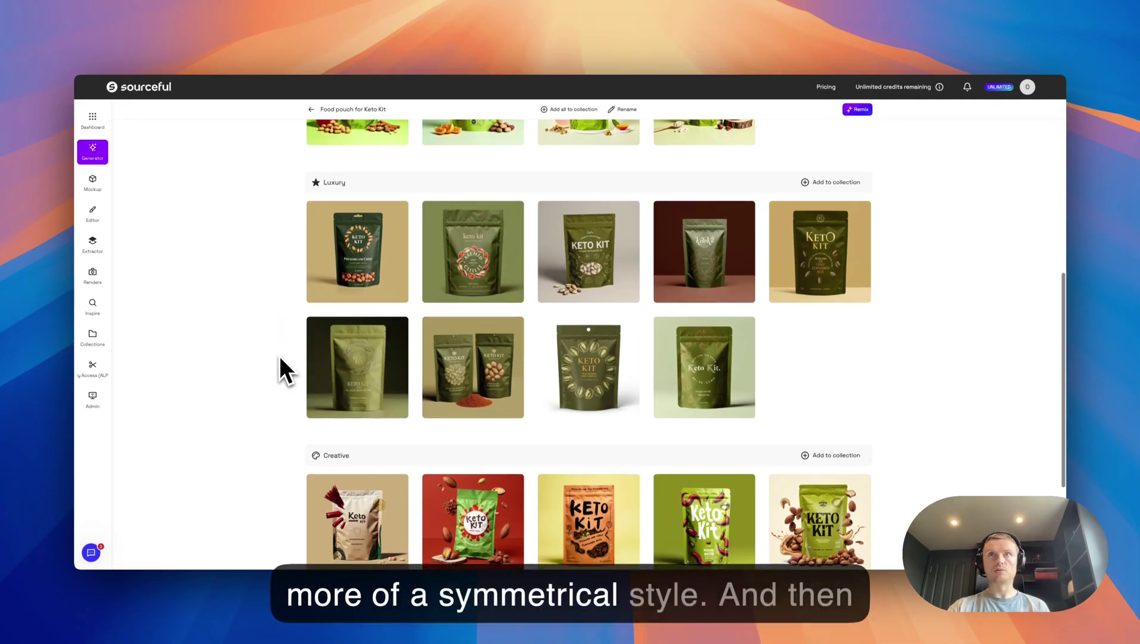
pyautogui.scroll(-4, 279, 356)
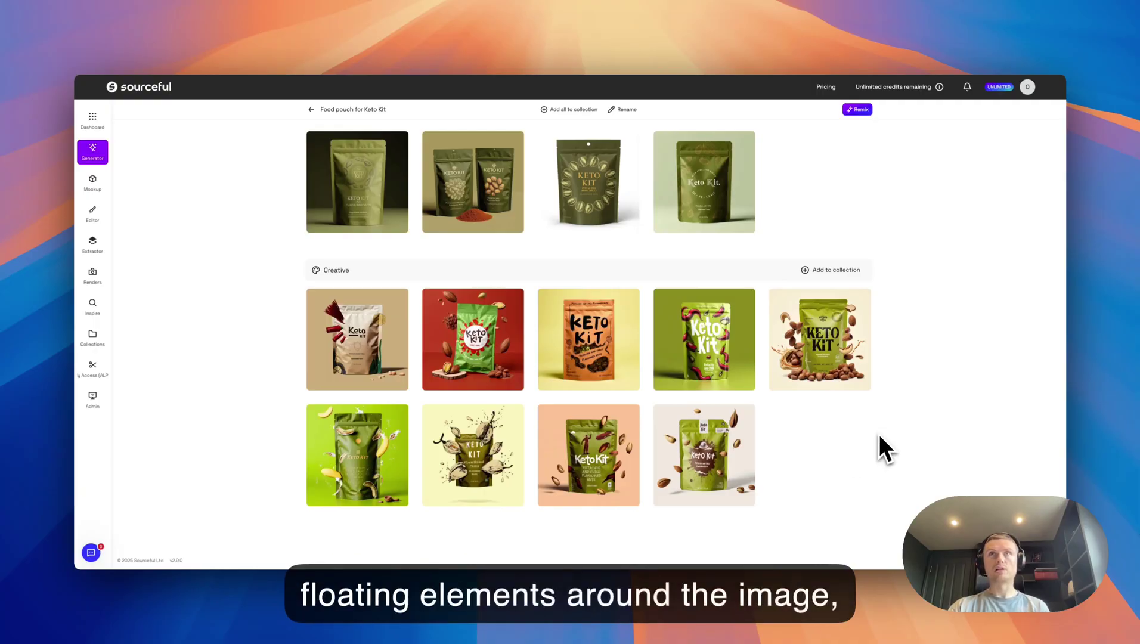
pyautogui.scroll(8, 879, 436)
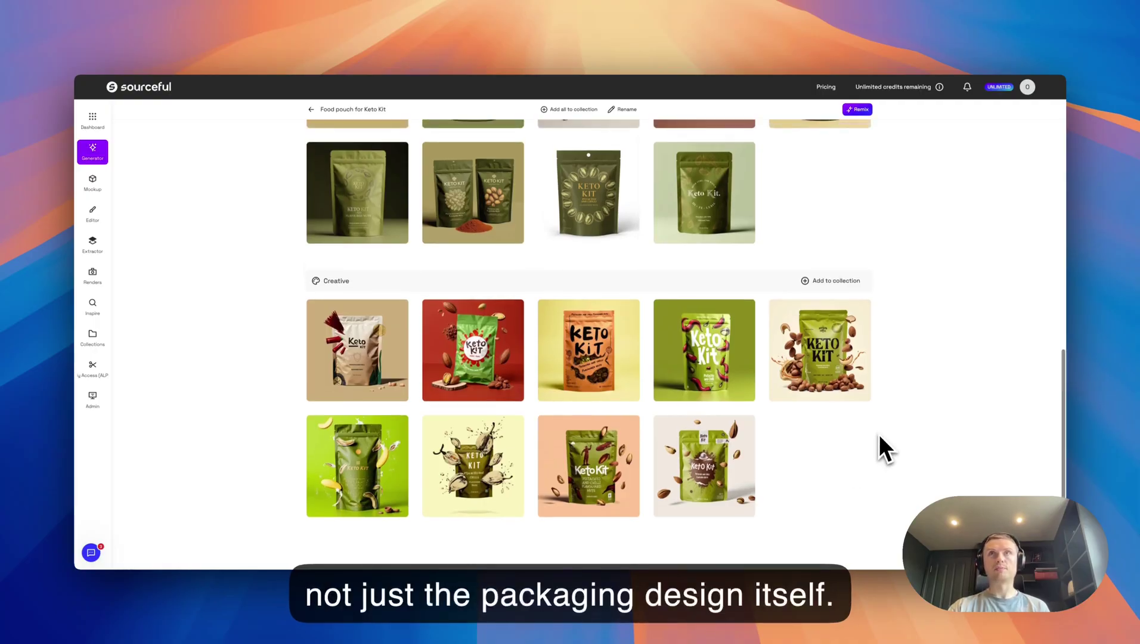
pyautogui.scroll(3, 879, 434)
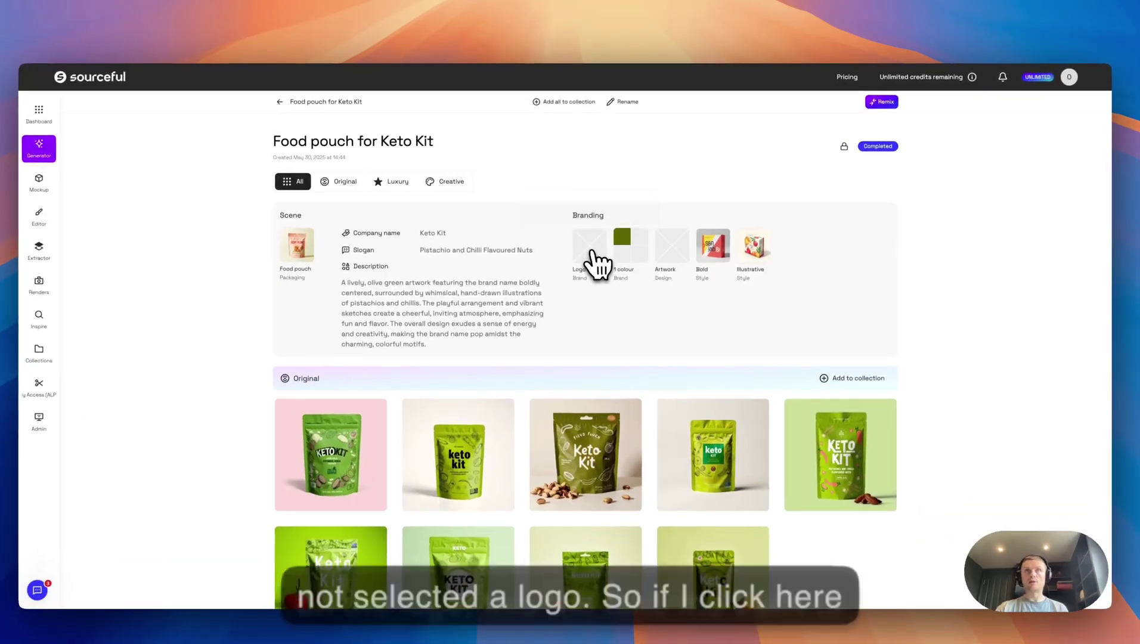
# Add the Keto Kit logo to the branding, keep the other design settings and generate a new set of pouch concepts
pyautogui.click(595, 244)
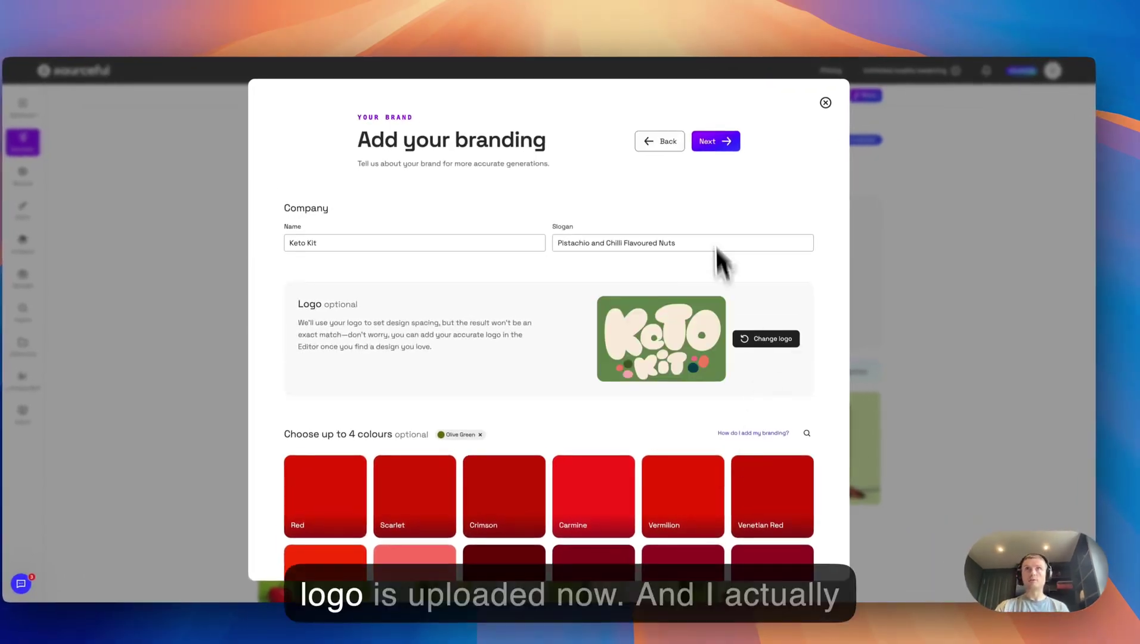
pyautogui.click(715, 143)
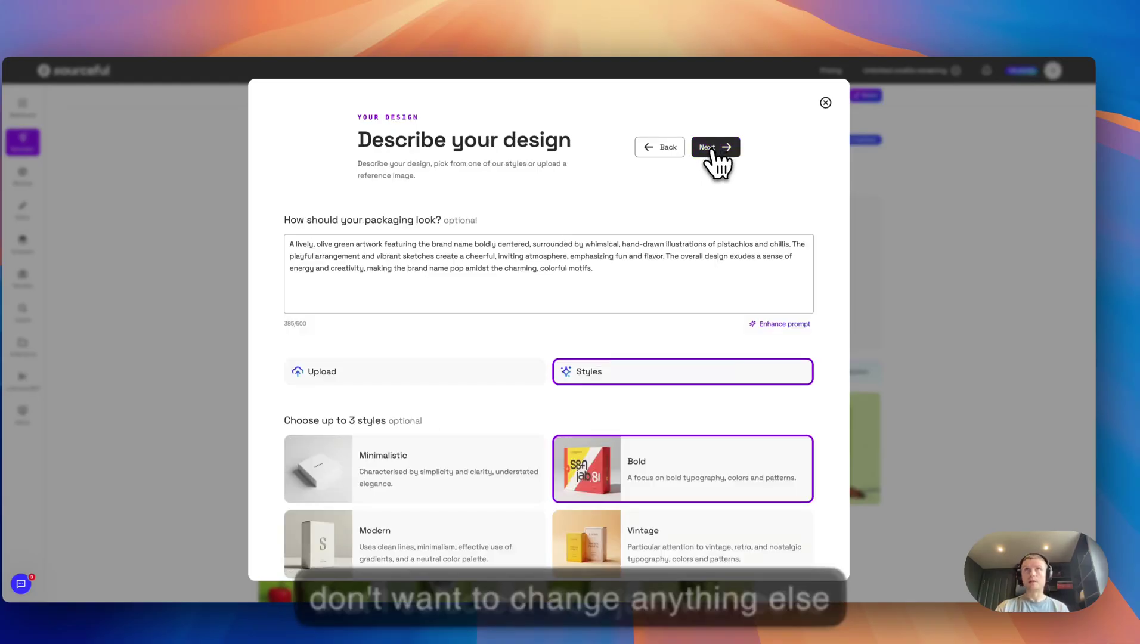
pyautogui.click(715, 147)
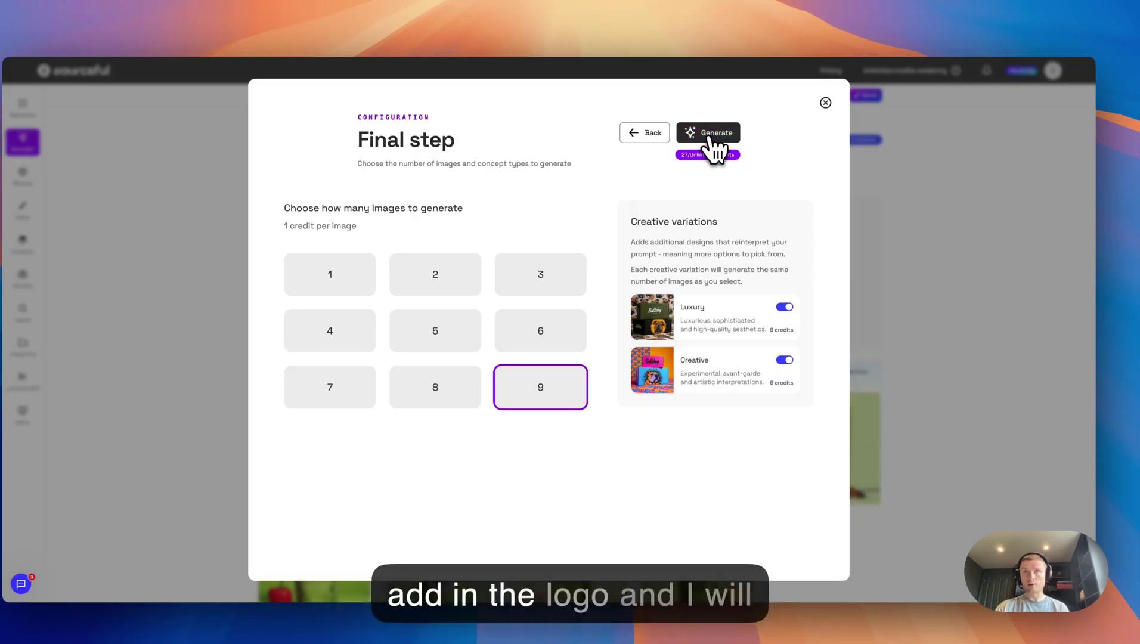
pyautogui.click(710, 135)
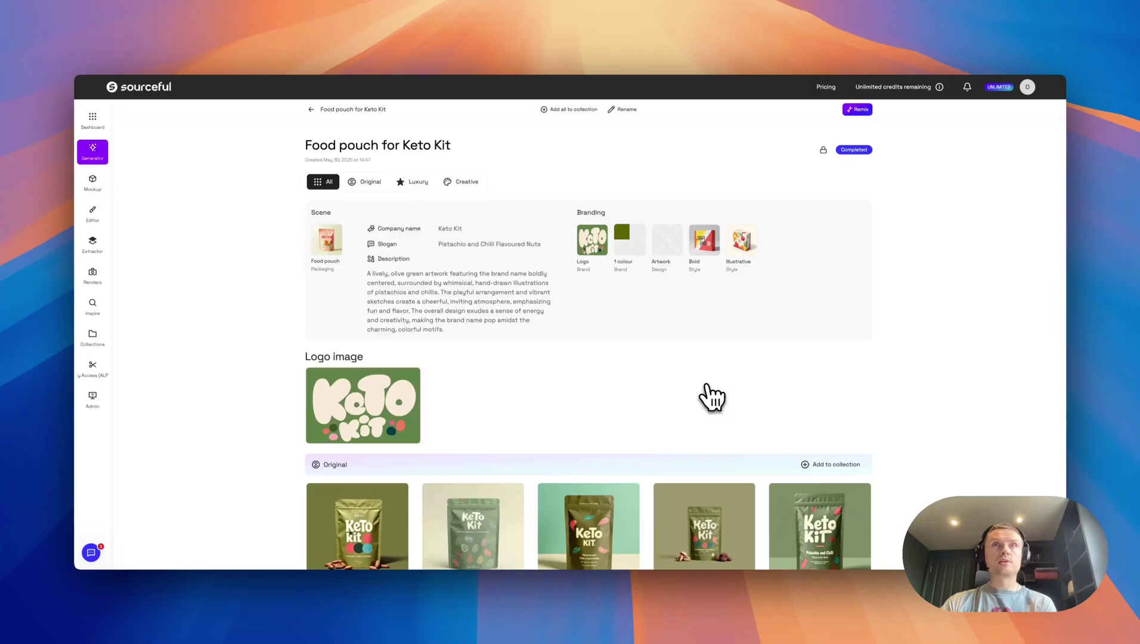
# Examine the Original pouch concepts generated with the Keto Kit logo, previewing the first four enlarged in turn
pyautogui.scroll(-3, 712, 396)
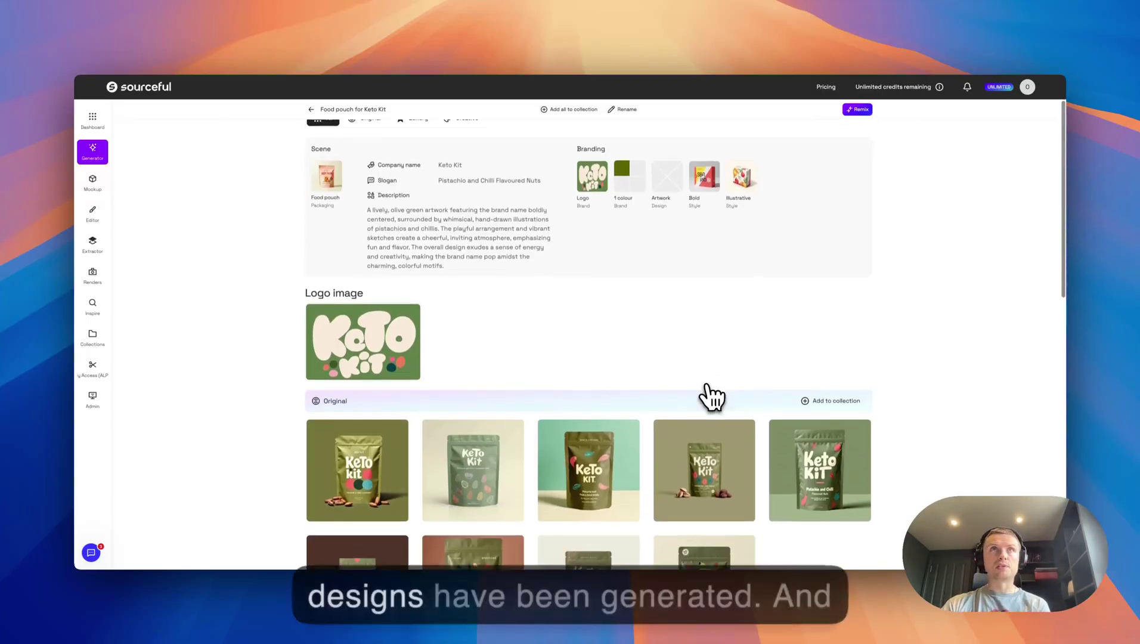
pyautogui.scroll(-5, 713, 397)
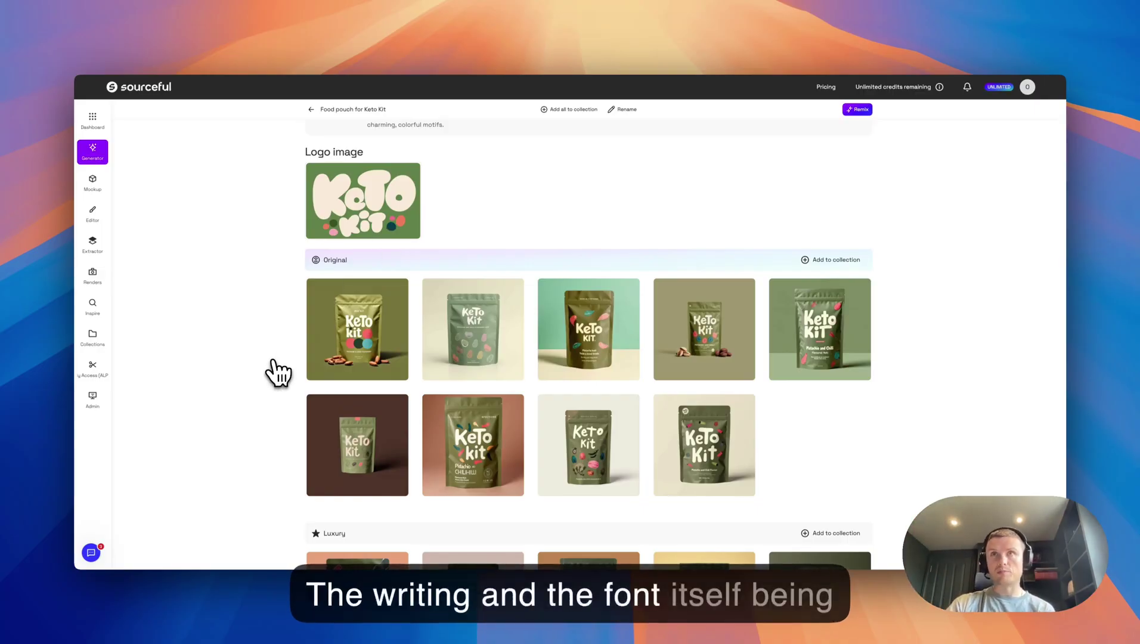
pyautogui.scroll(-1, 278, 373)
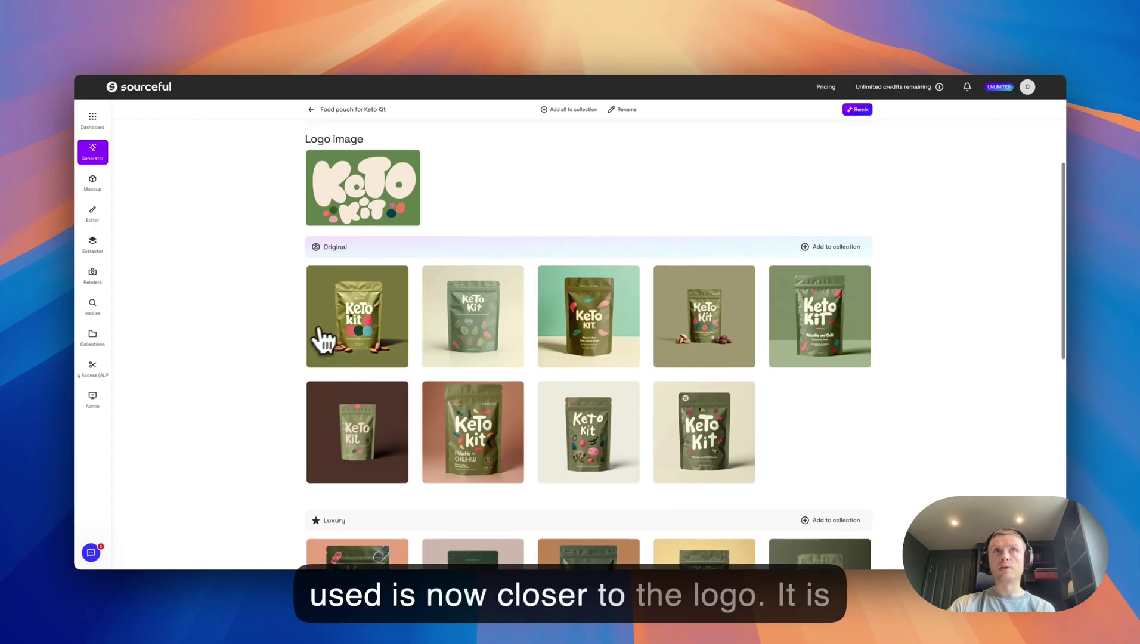
pyautogui.moveTo(363, 325)
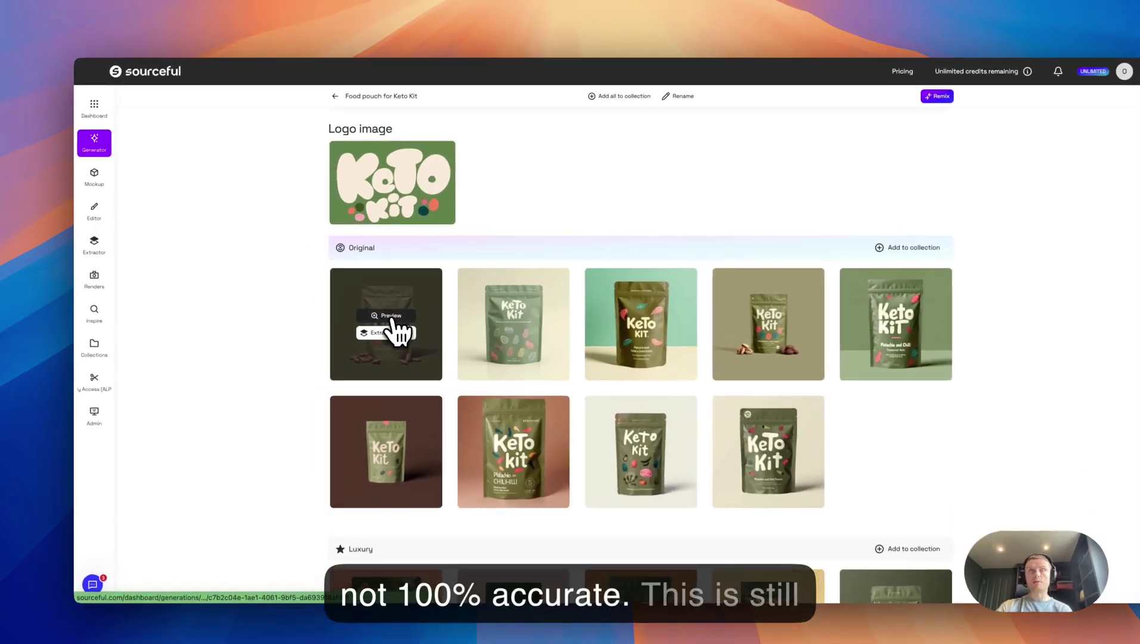
pyautogui.click(359, 308)
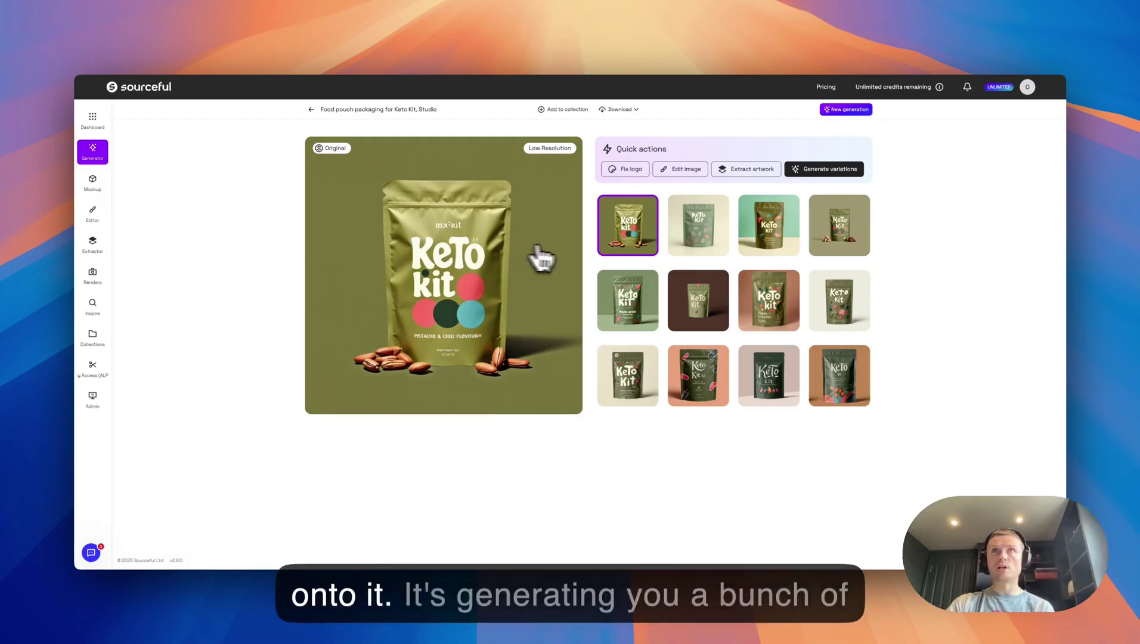
pyautogui.click(683, 255)
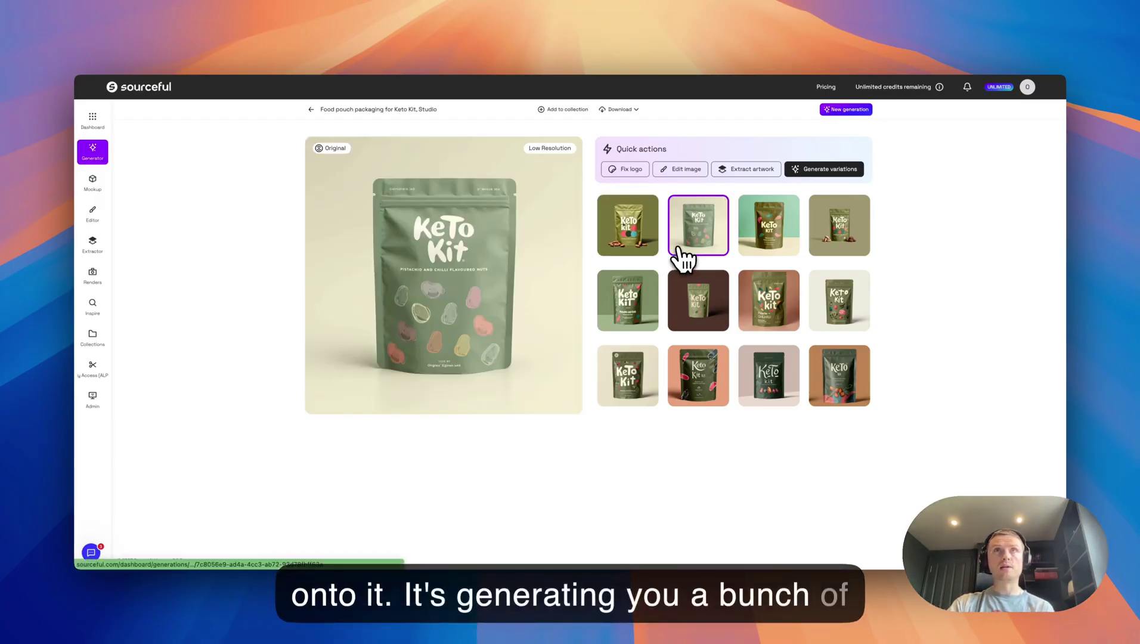
pyautogui.press('Right')
pyautogui.press('Right')
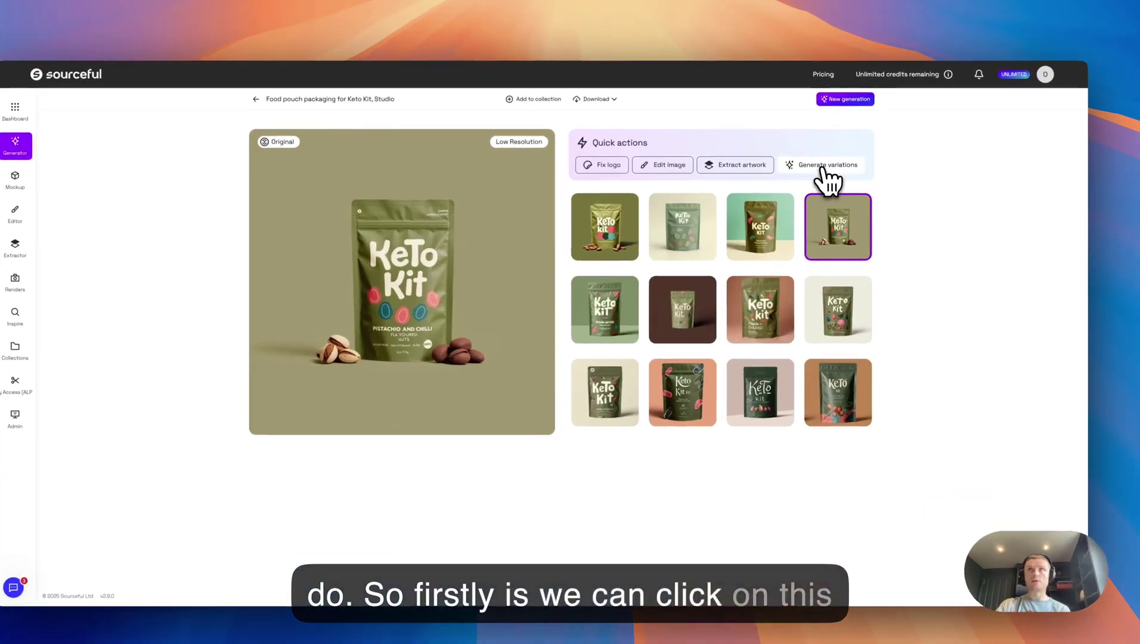
# Generate 2 variations of the fourth pouch concept with the prompt "show me some different flavour options for this pouch"
pyautogui.click(827, 170)
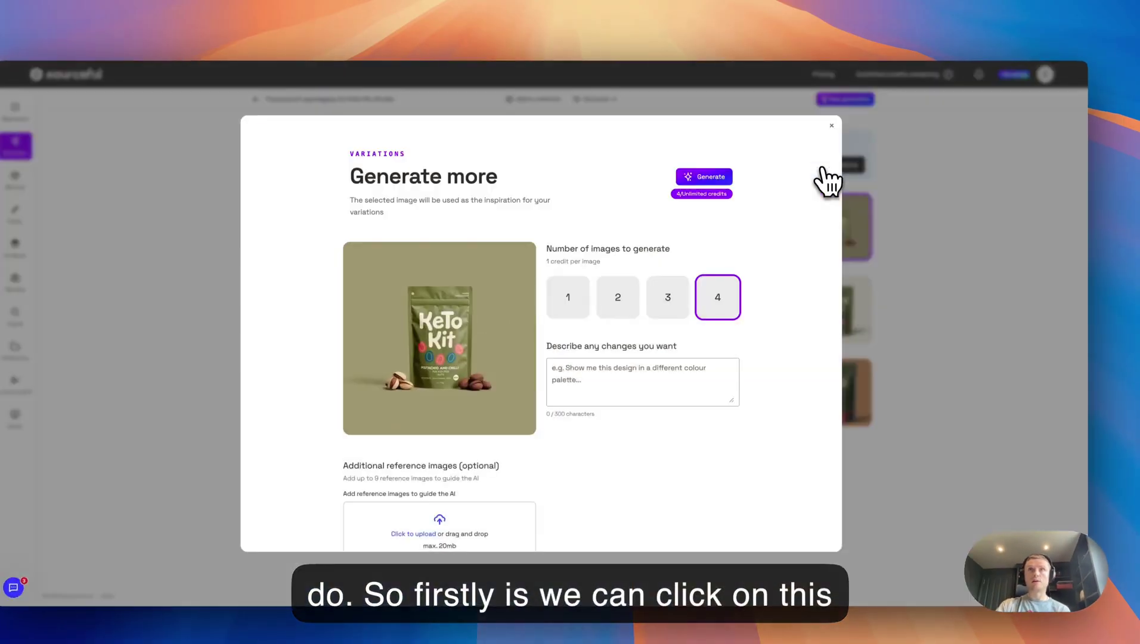
pyautogui.click(588, 376)
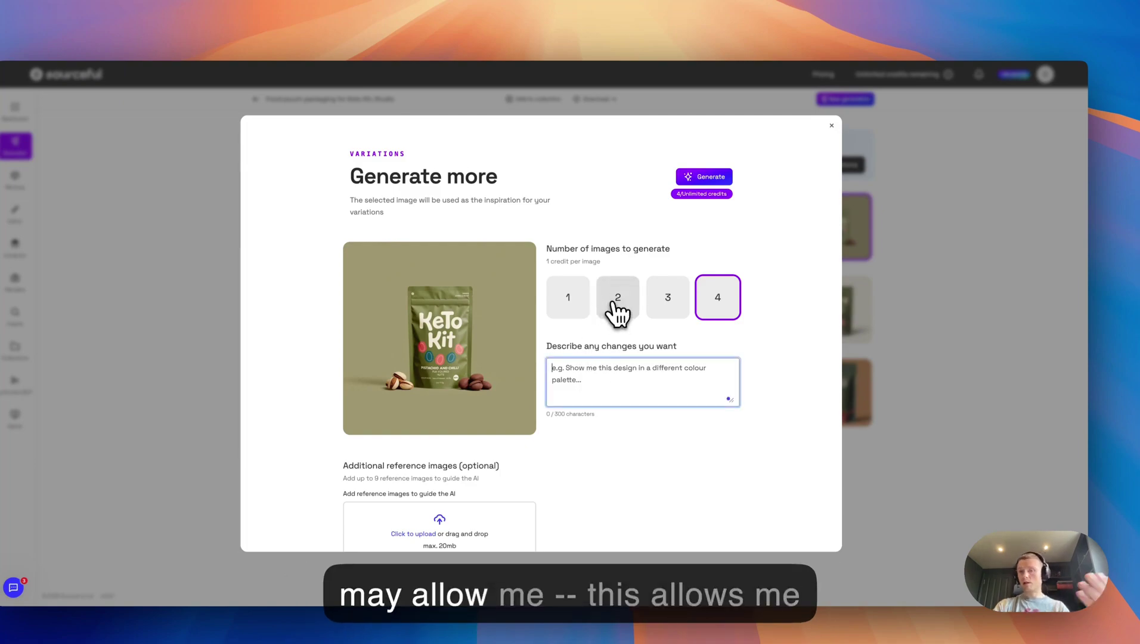
pyautogui.click(615, 304)
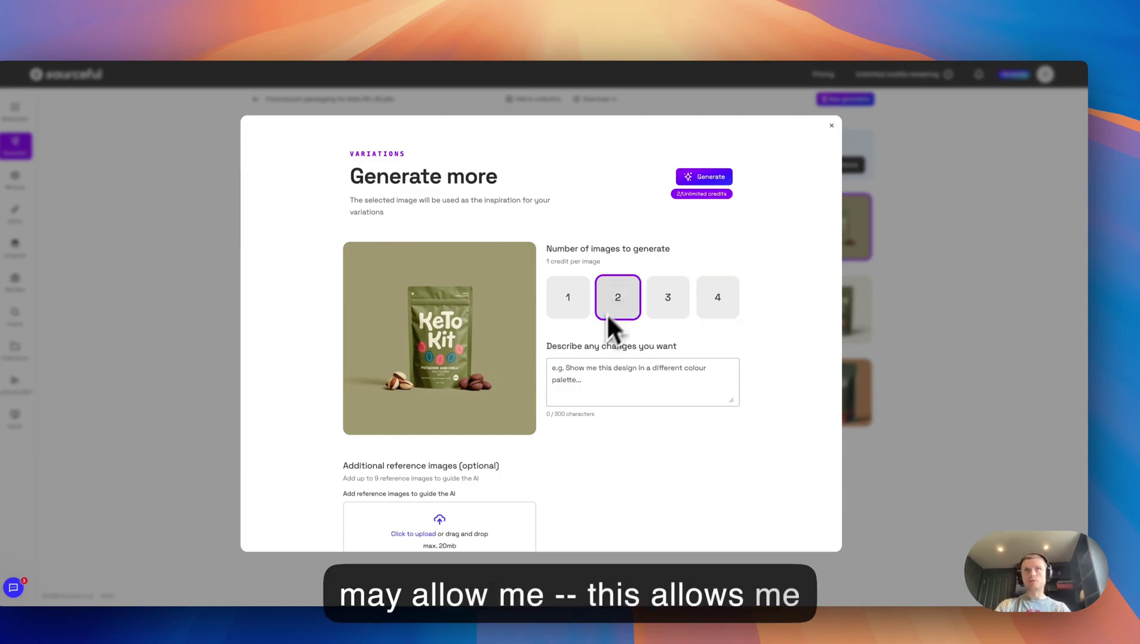
pyautogui.click(573, 373)
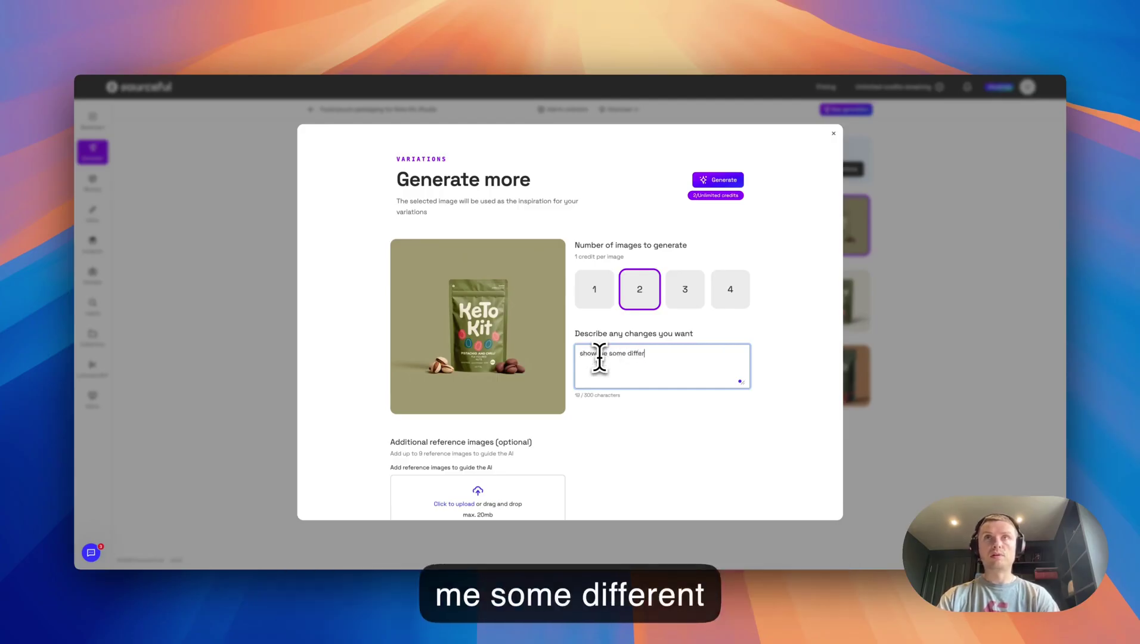
pyautogui.write('ent flavour ')
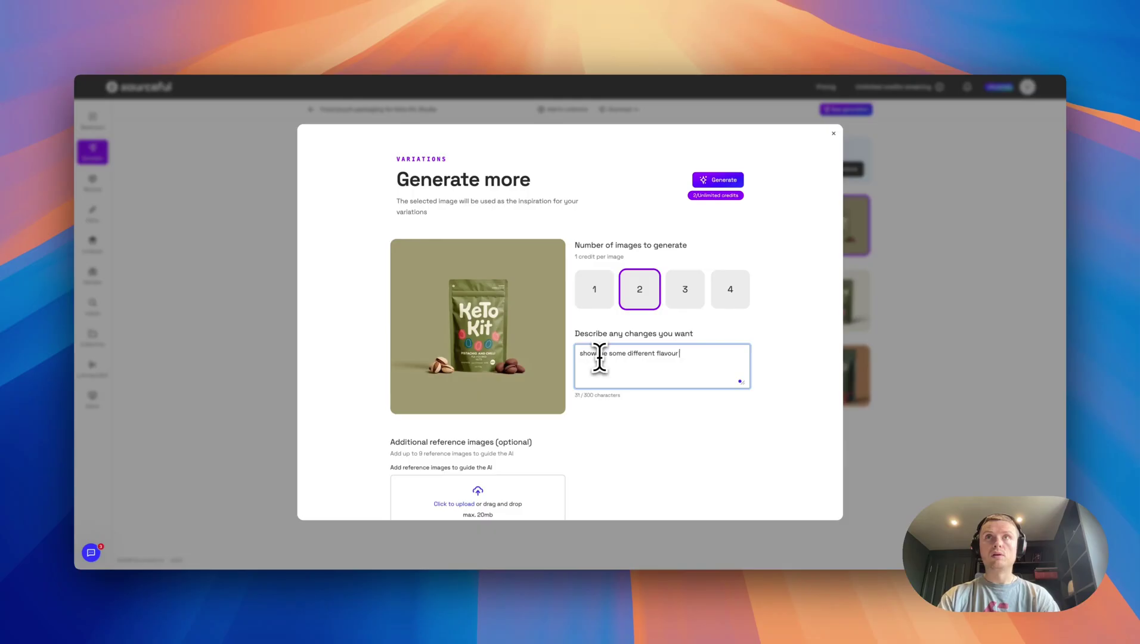
pyautogui.write('options for this pouch')
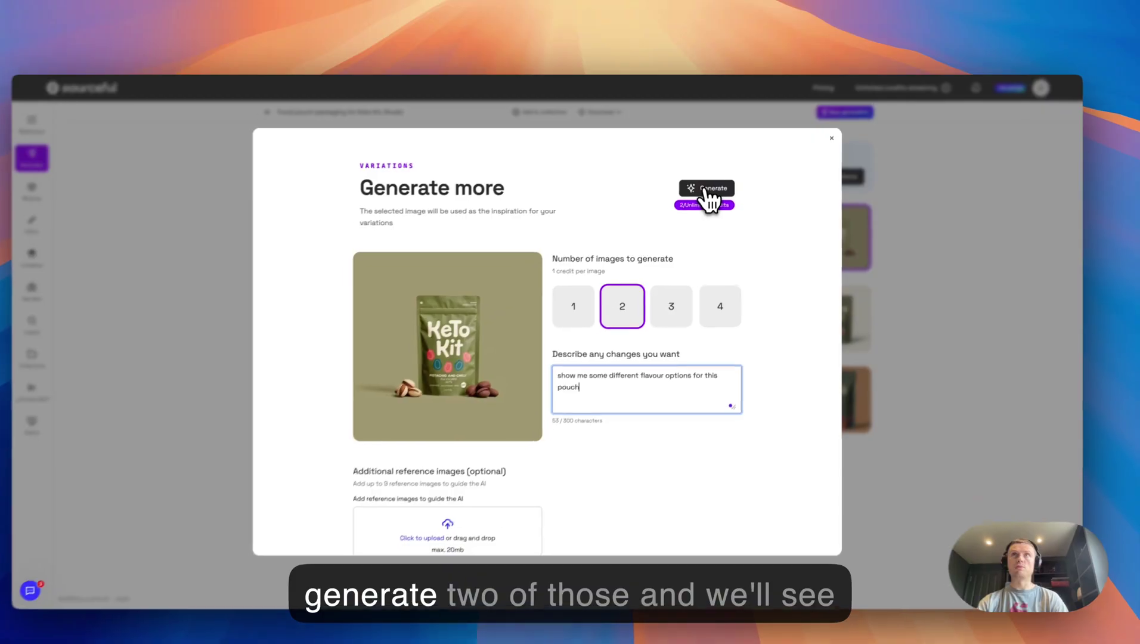
pyautogui.click(716, 182)
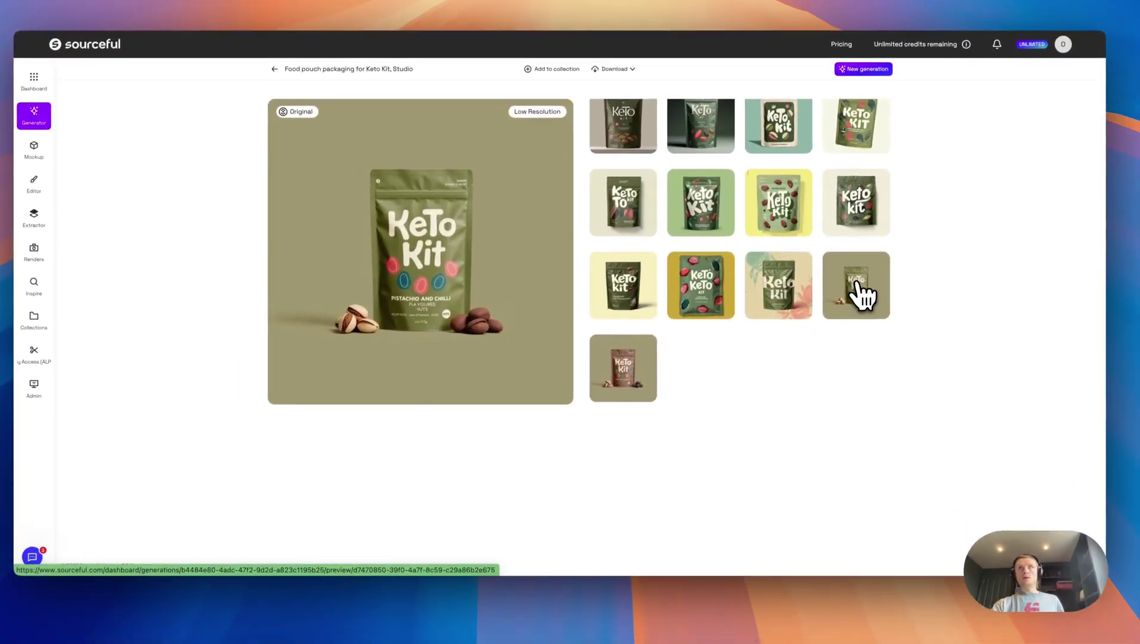
# Compare the two new flavour variations of the pouch, the green one with blueberries and the brown one
pyautogui.click(837, 301)
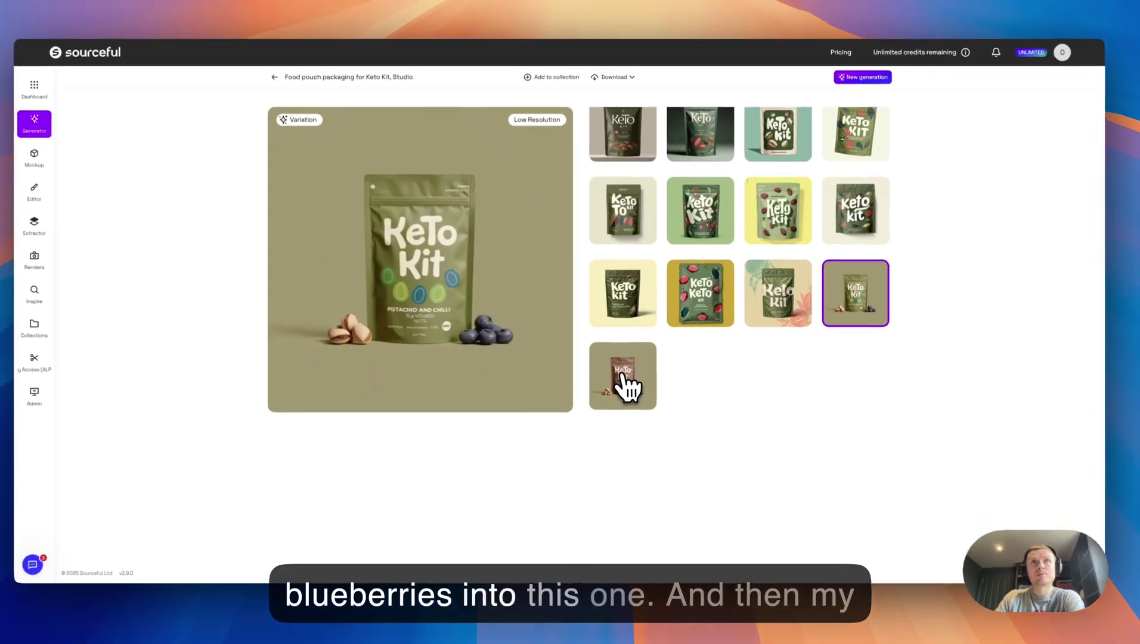
pyautogui.click(626, 382)
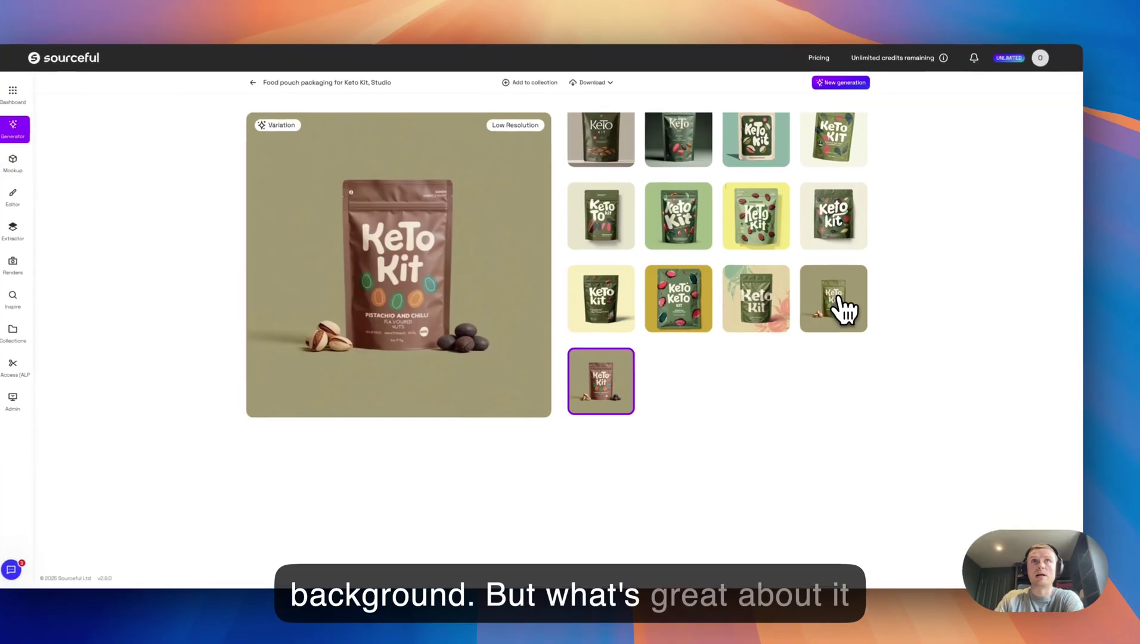
pyautogui.click(840, 322)
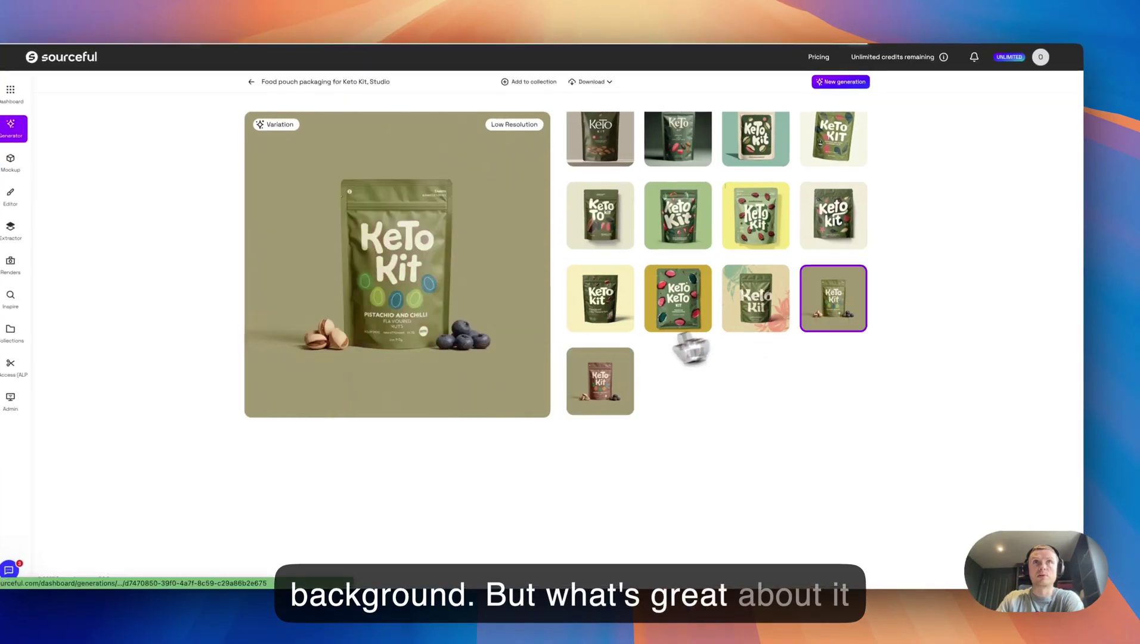
pyautogui.click(610, 402)
pyautogui.click(835, 316)
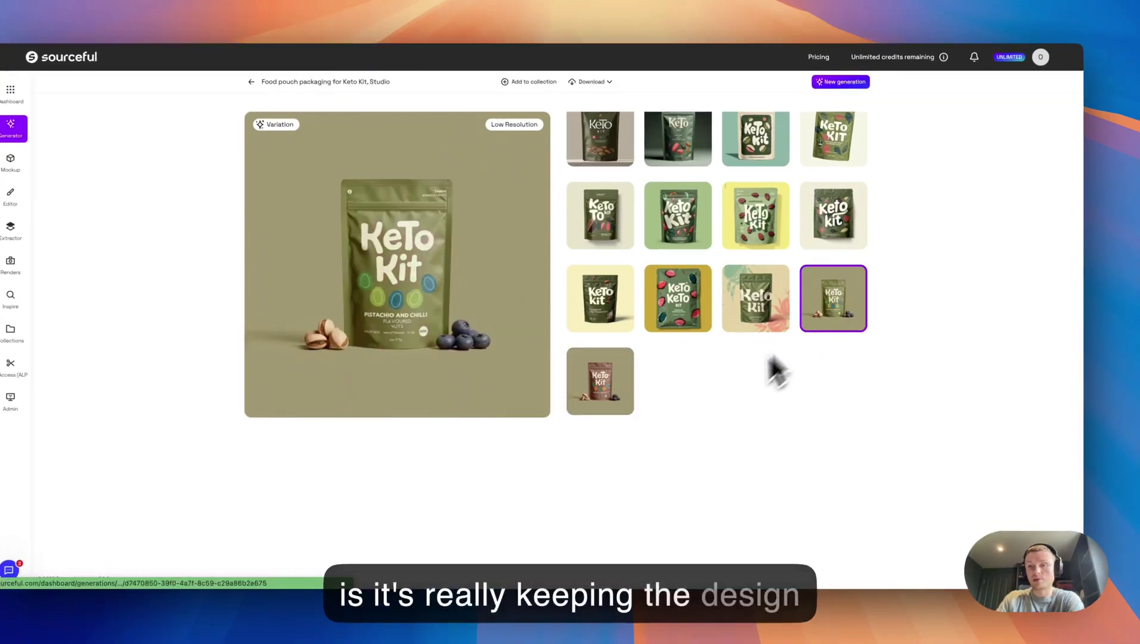
pyautogui.scroll(10, 717, 406)
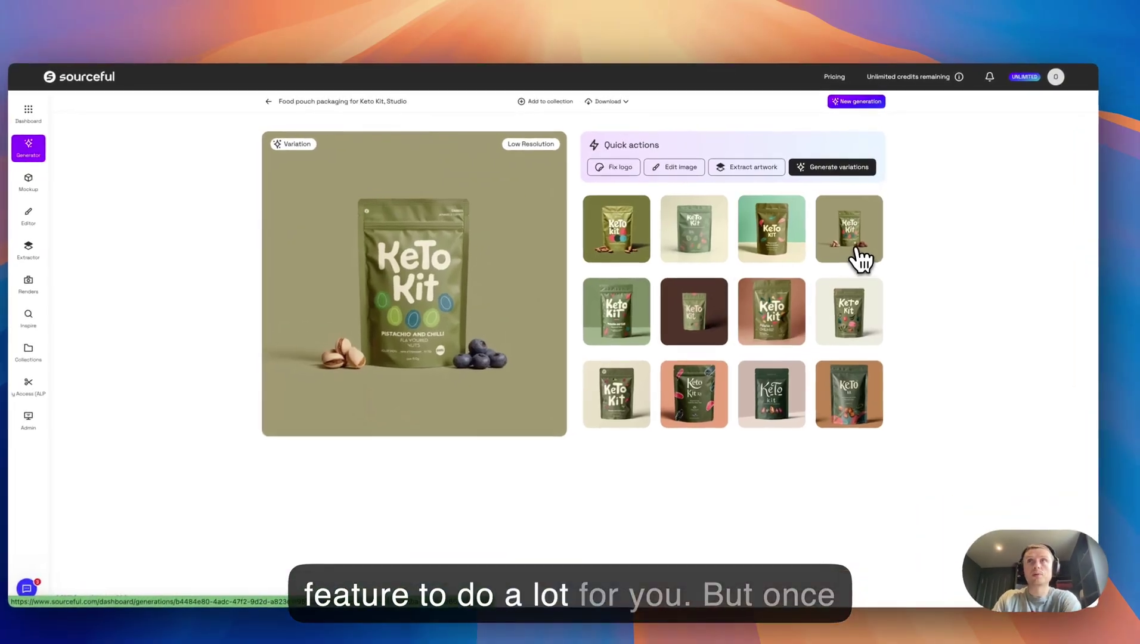
# Return to the original pistachio and chilli pouch that inspired the variations and open it for image editing
pyautogui.click(860, 257)
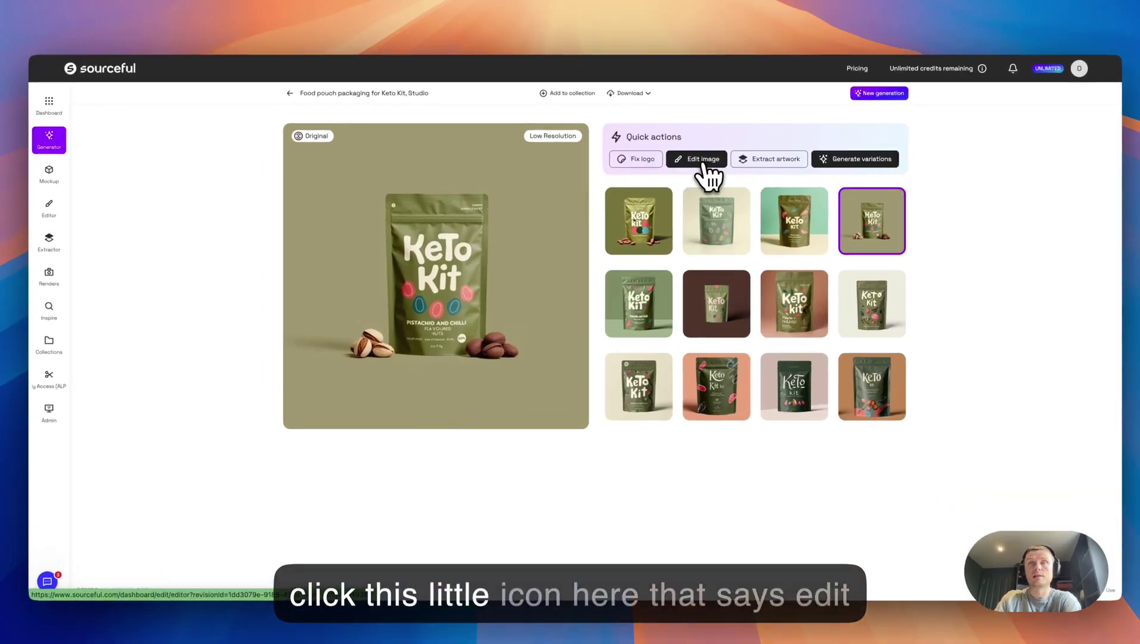
pyautogui.click(677, 173)
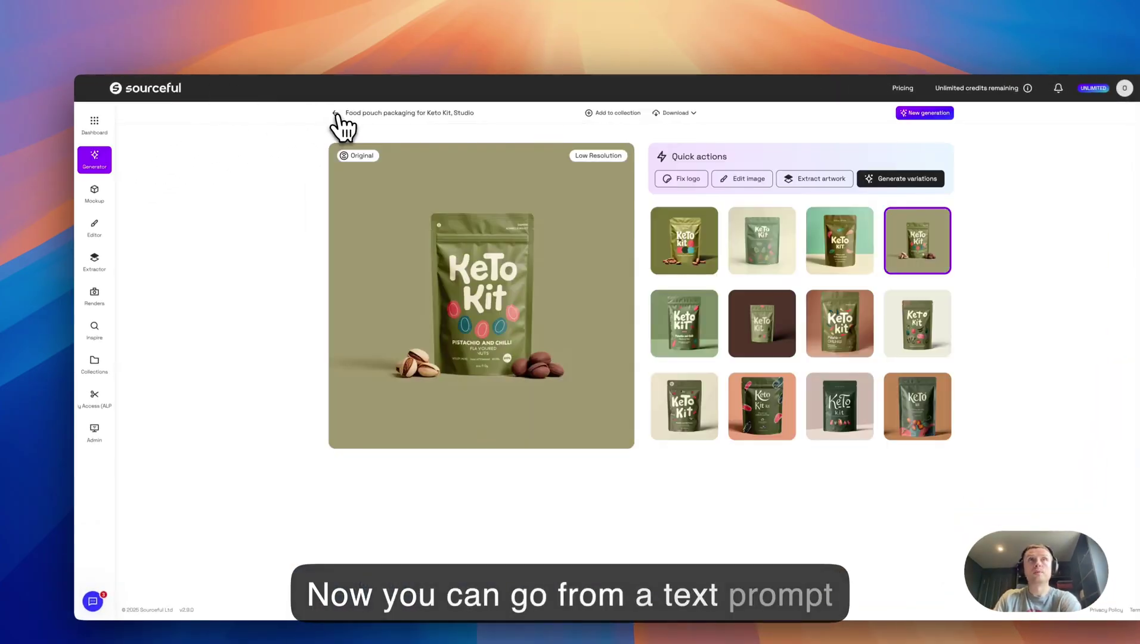
# Return to the Keto Kit food pouch overview and review its branding and the Original, Luxury and Creative concepts
pyautogui.click(335, 113)
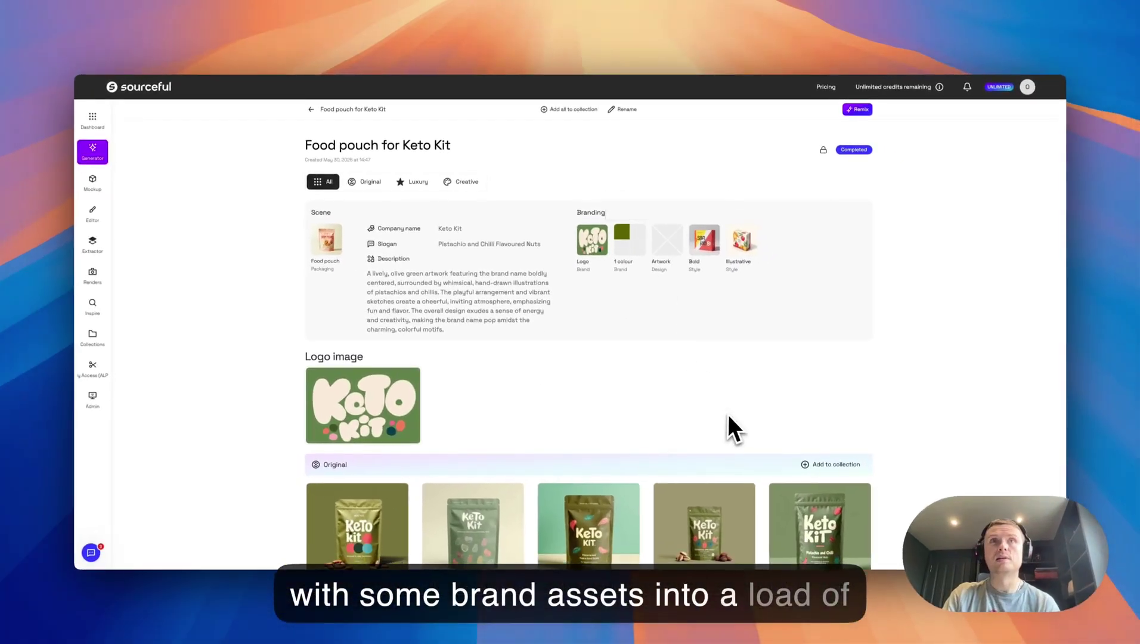
pyautogui.scroll(-3, 742, 424)
pyautogui.scroll(-8, 729, 415)
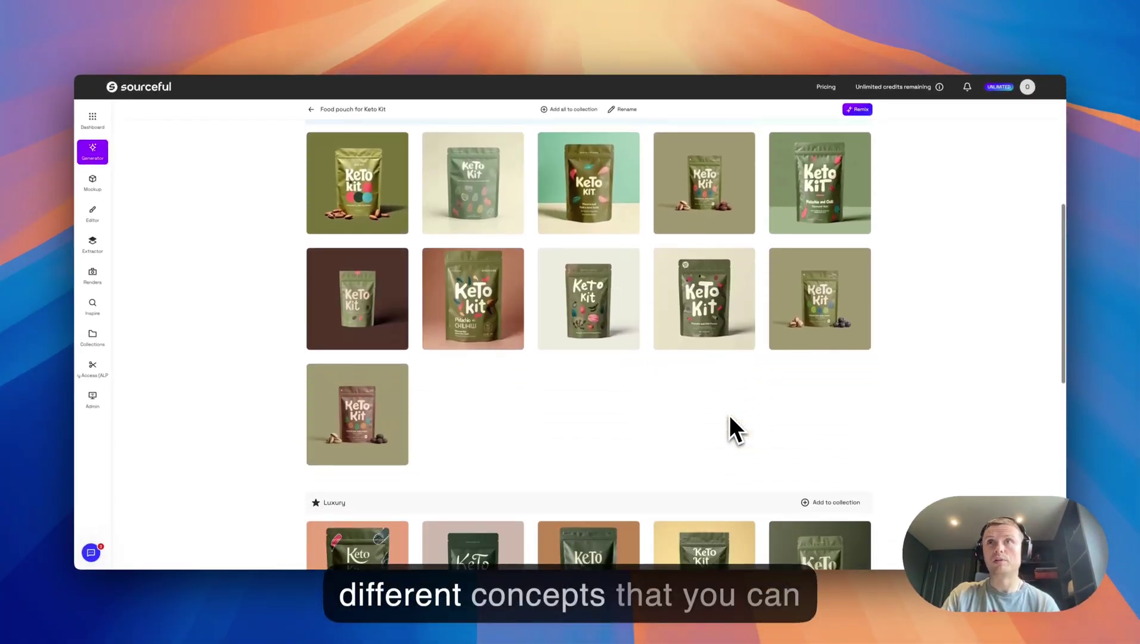
pyautogui.scroll(-3, 729, 415)
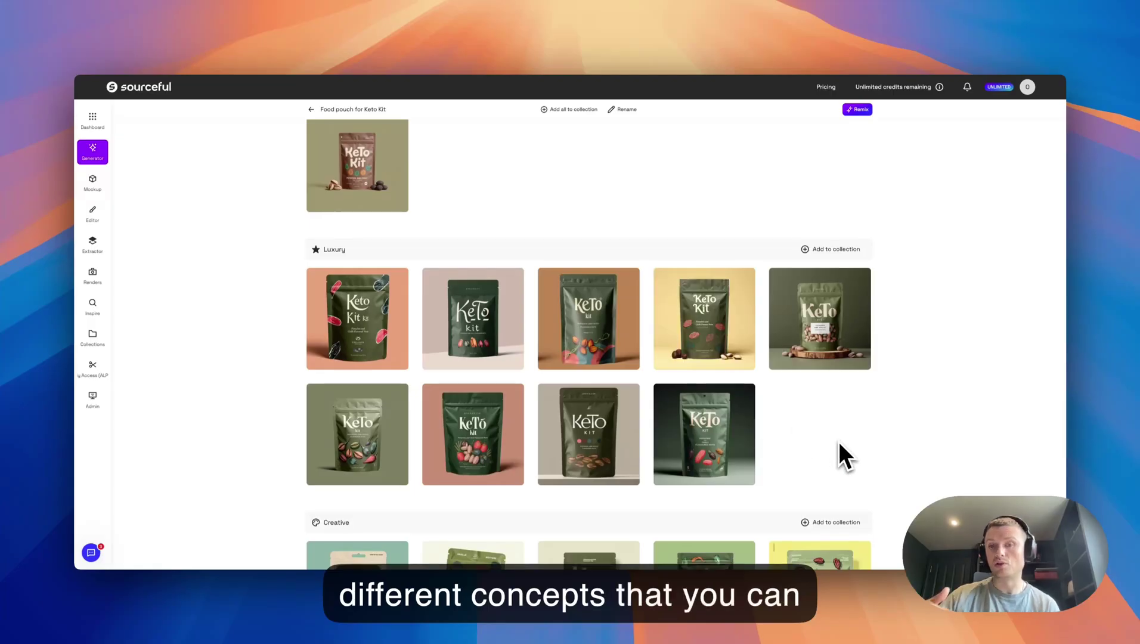
pyautogui.scroll(15, 838, 442)
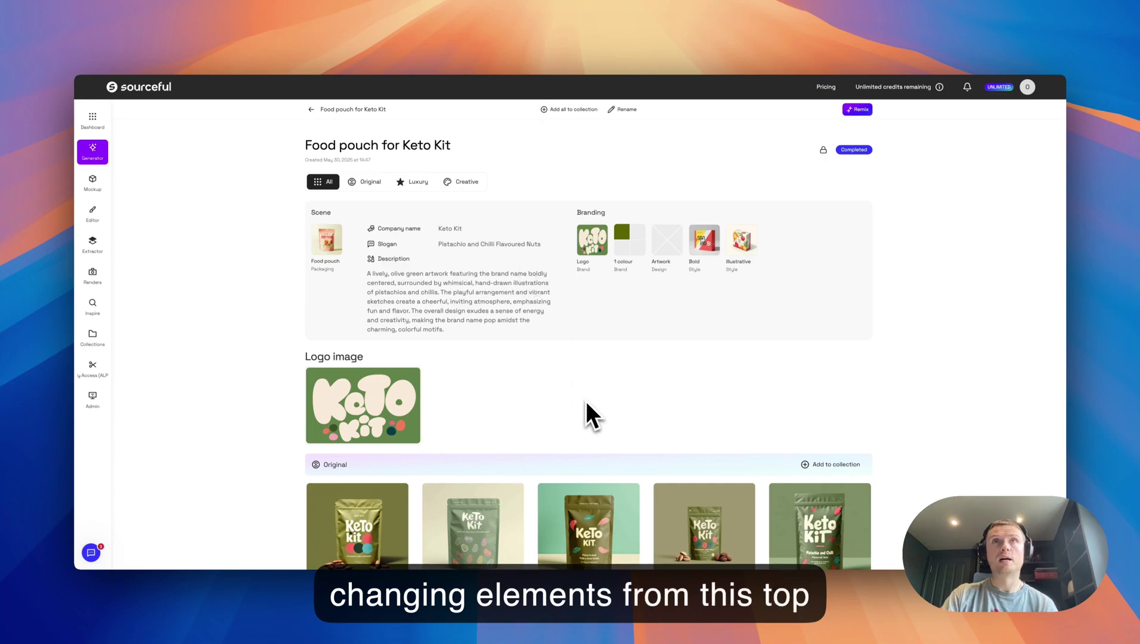
pyautogui.scroll(-4, 585, 402)
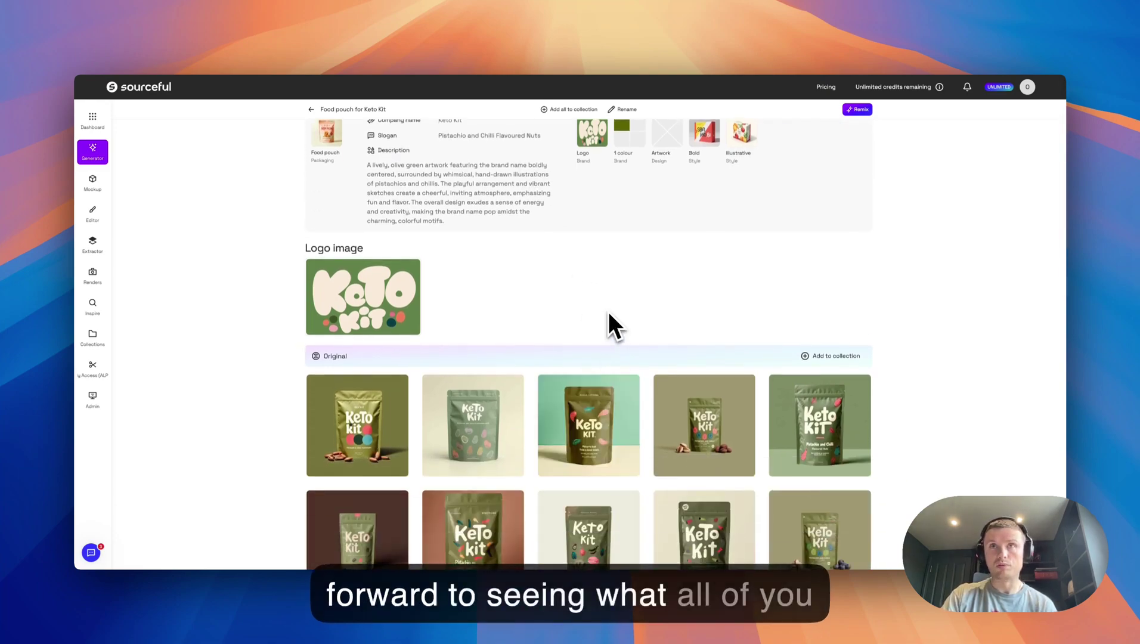
pyautogui.scroll(-1, 608, 311)
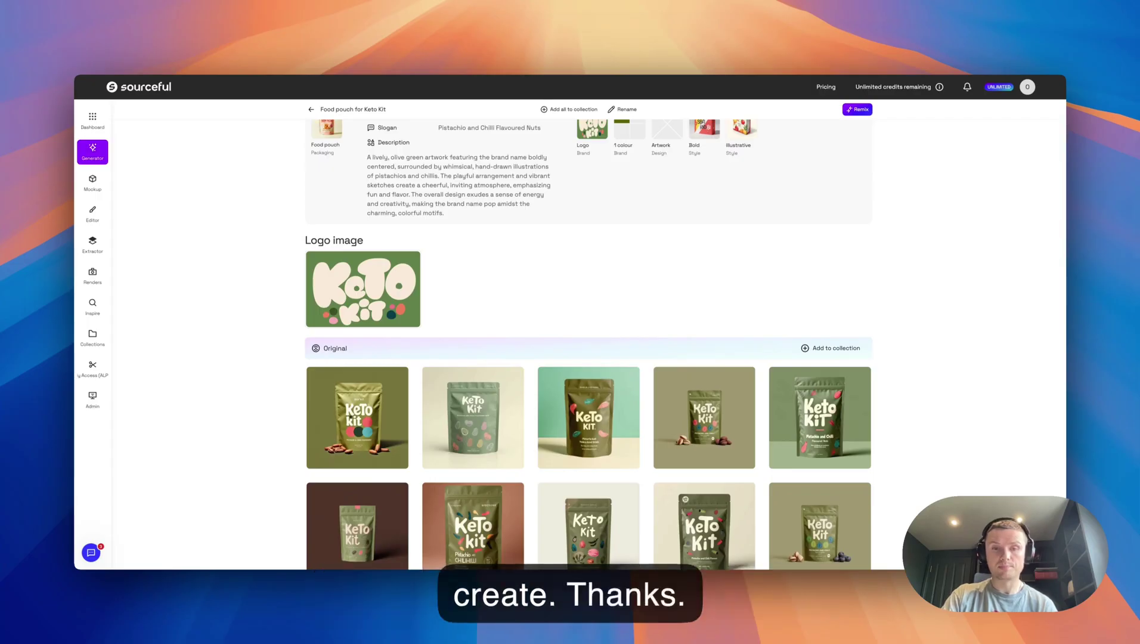